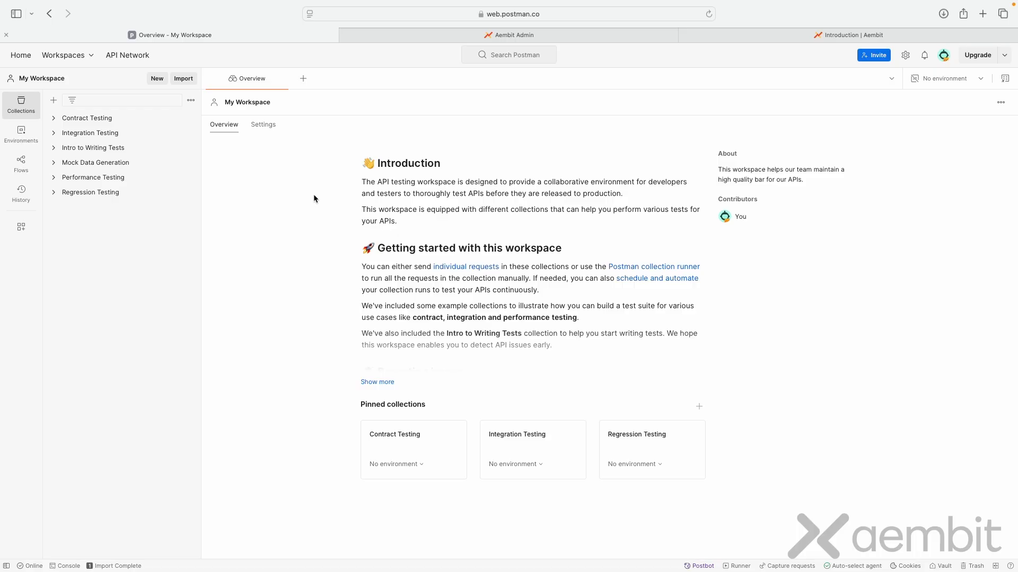
# Step: Download the Aembit API OpenAPI document from the OpenAPI YAML section of the Aembit developer documentation
pyautogui.click(848, 33)
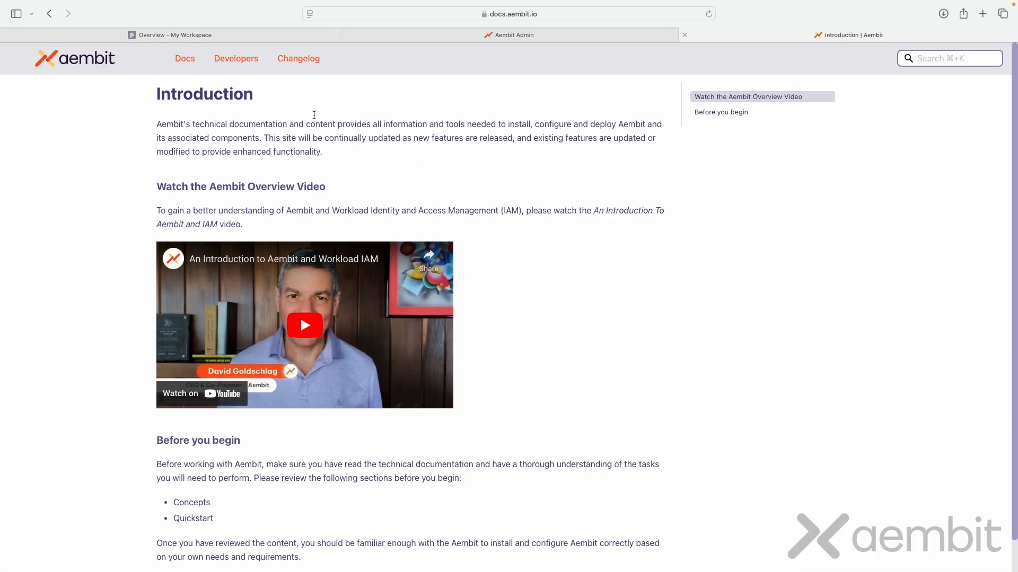
pyautogui.click(236, 58)
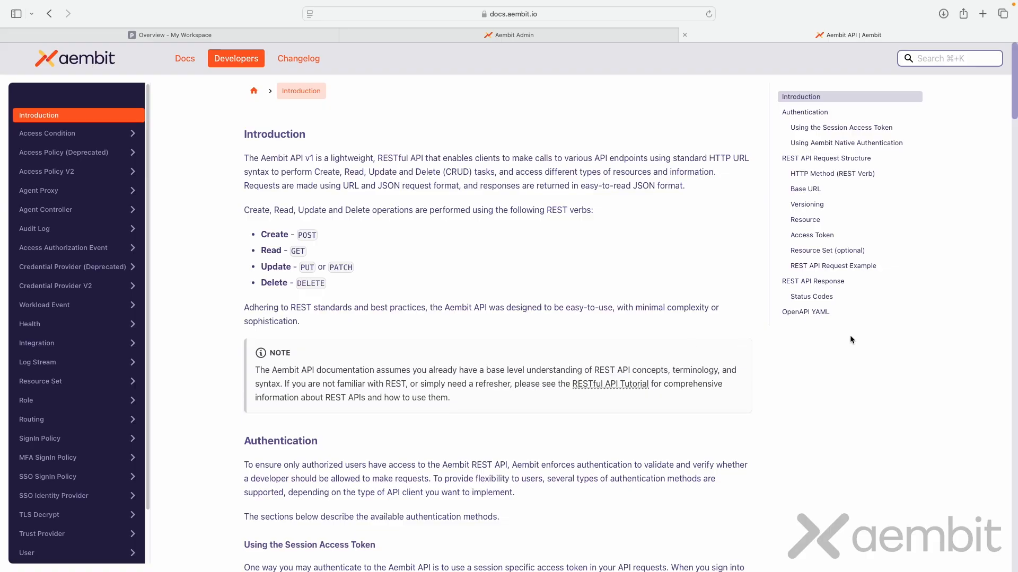
pyautogui.click(809, 314)
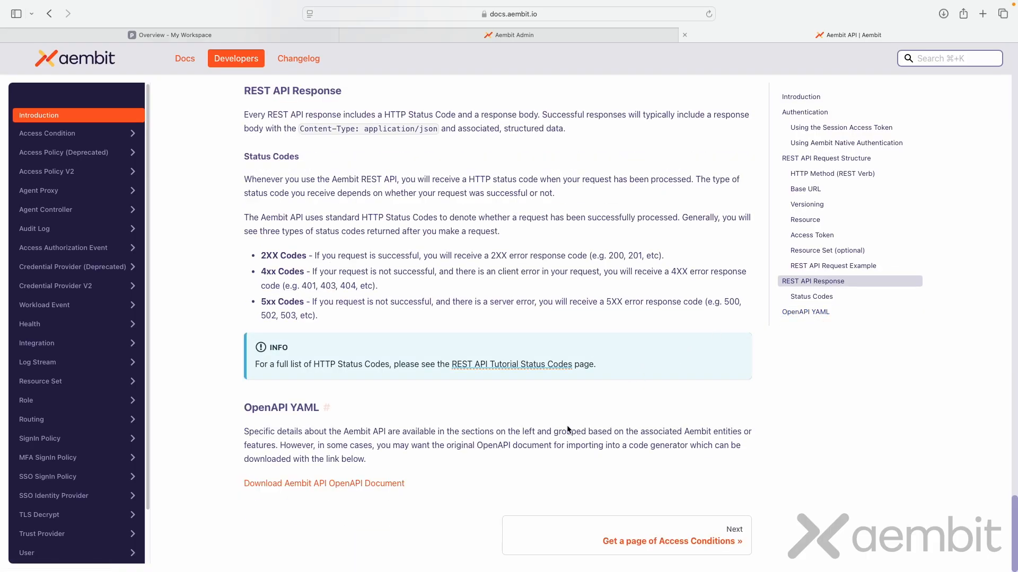
pyautogui.click(390, 489)
pyautogui.click(944, 15)
pyautogui.click(943, 14)
# Step: Switch to Postman and import the downloaded OpenAPI file as a Postman Collection
pyautogui.click(236, 35)
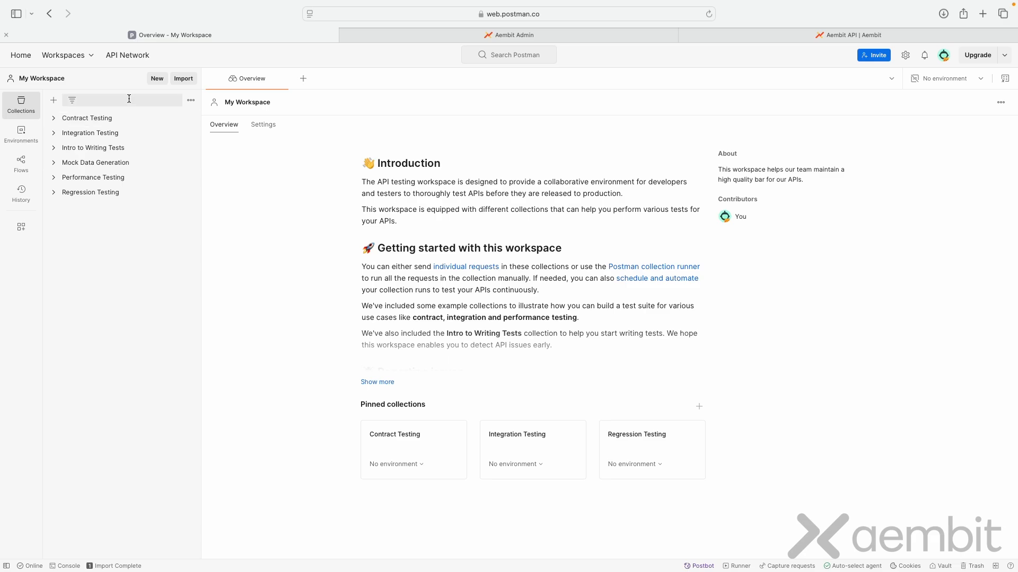
pyautogui.click(183, 79)
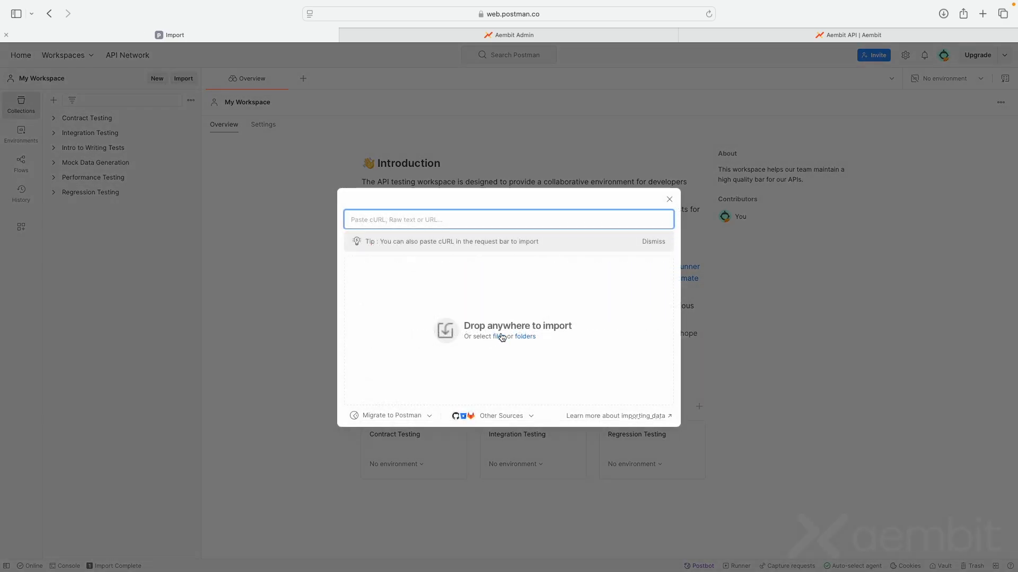
pyautogui.click(499, 337)
pyautogui.doubleClick(289, 208)
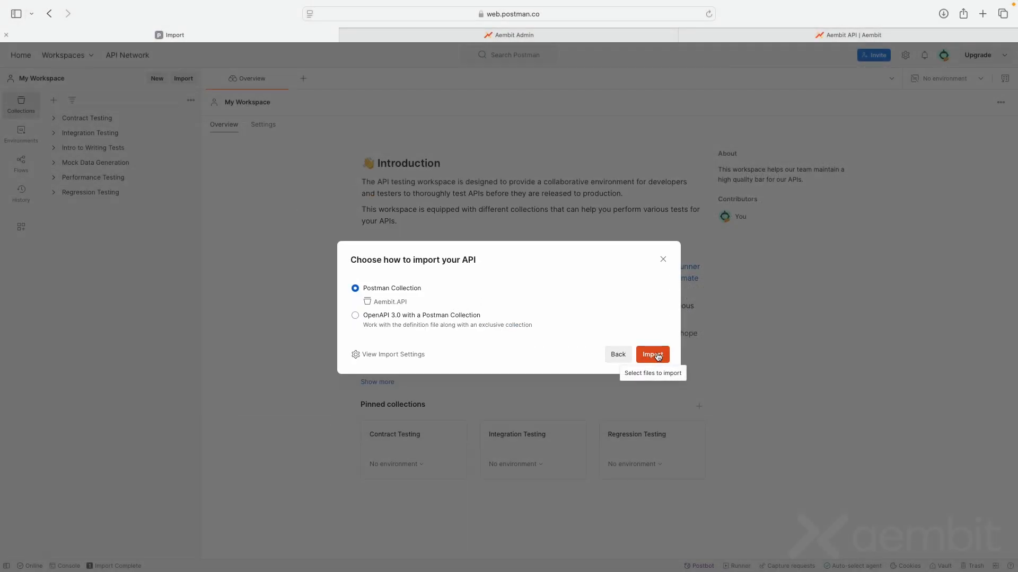
pyautogui.click(657, 356)
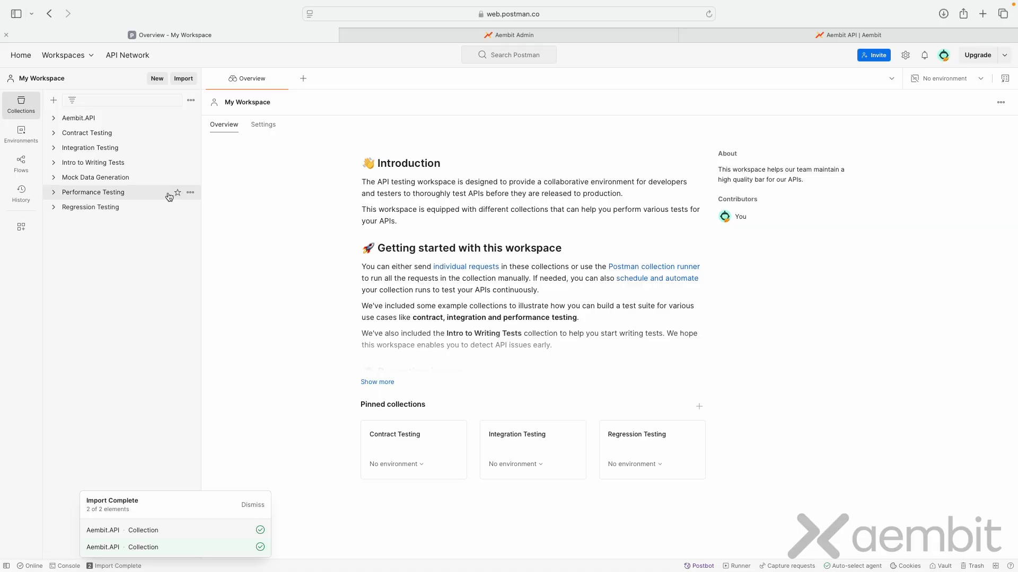
# Step: Look through the api folder of the imported Aembit.API collection, examining the contents of v2 and v1
pyautogui.click(104, 119)
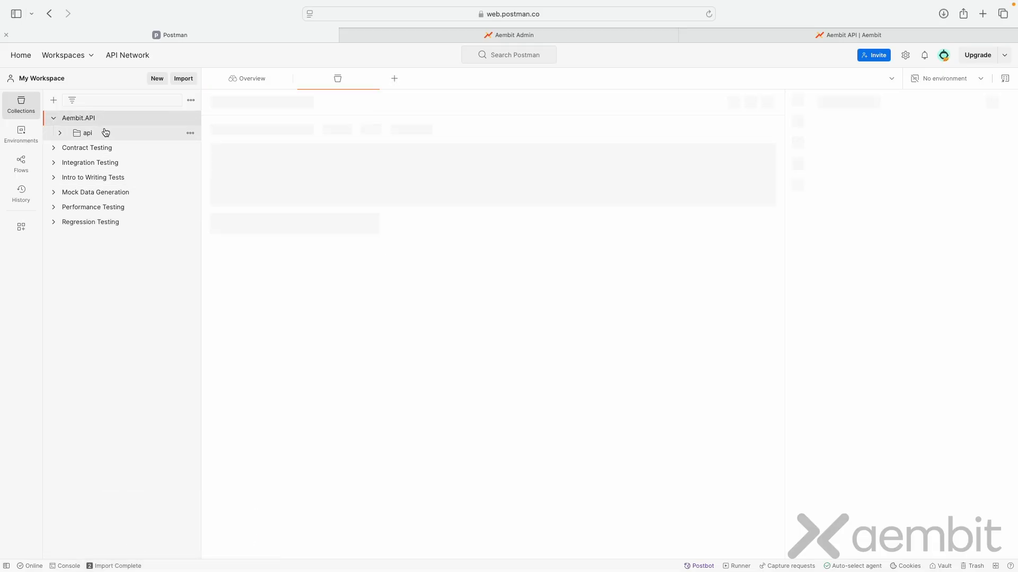
pyautogui.click(60, 135)
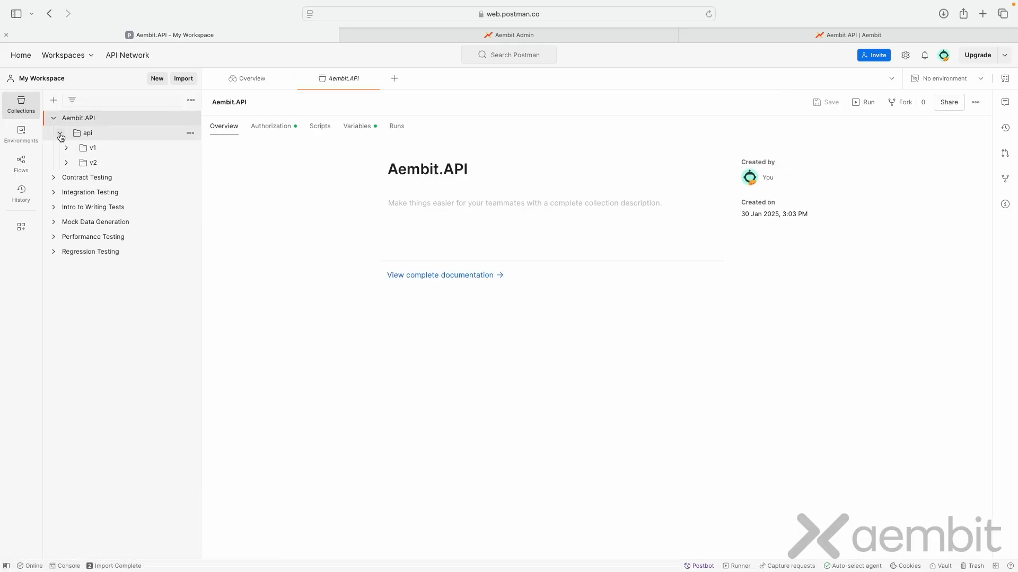
pyautogui.click(68, 163)
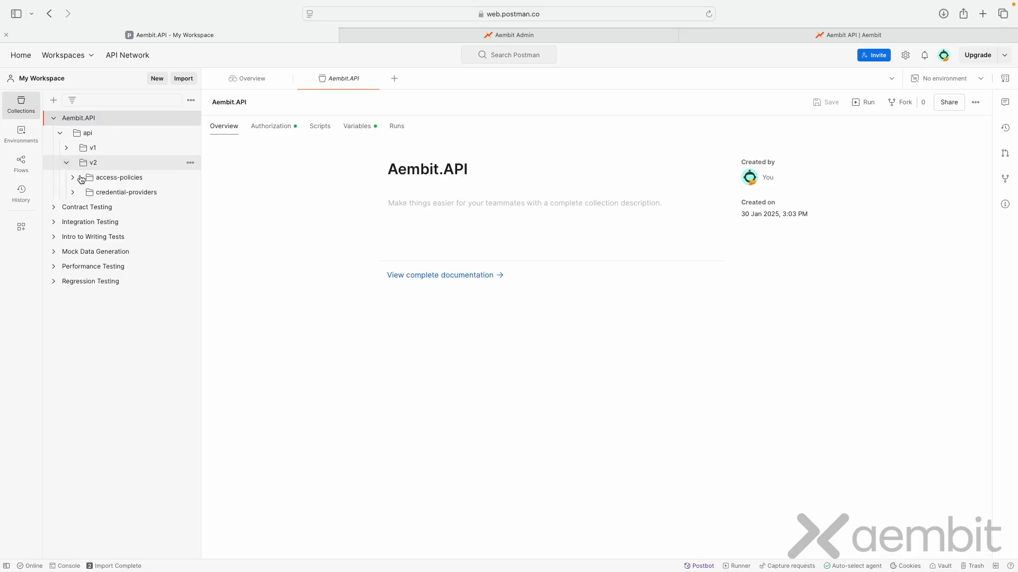
pyautogui.click(67, 164)
pyautogui.click(67, 165)
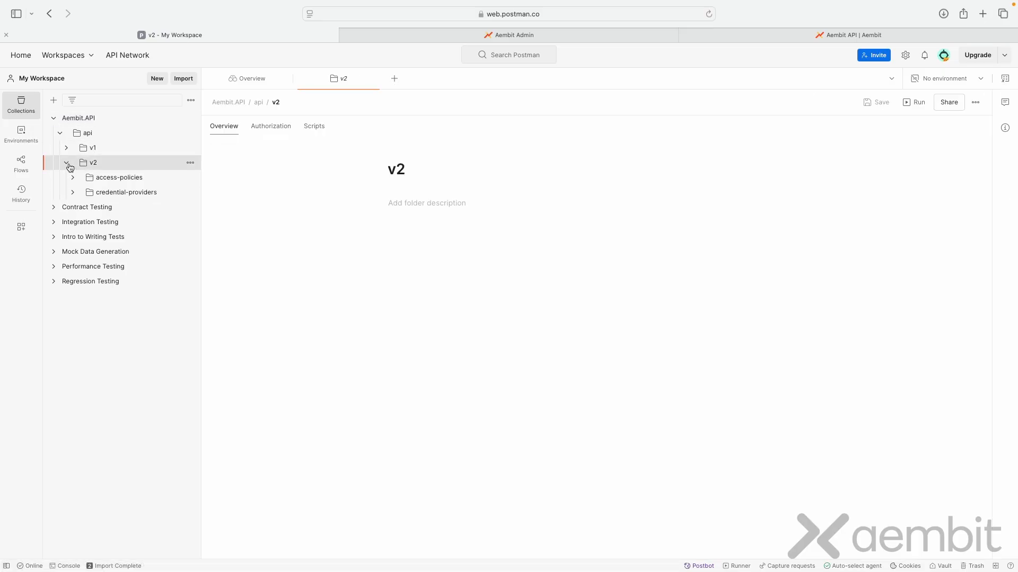
pyautogui.click(68, 166)
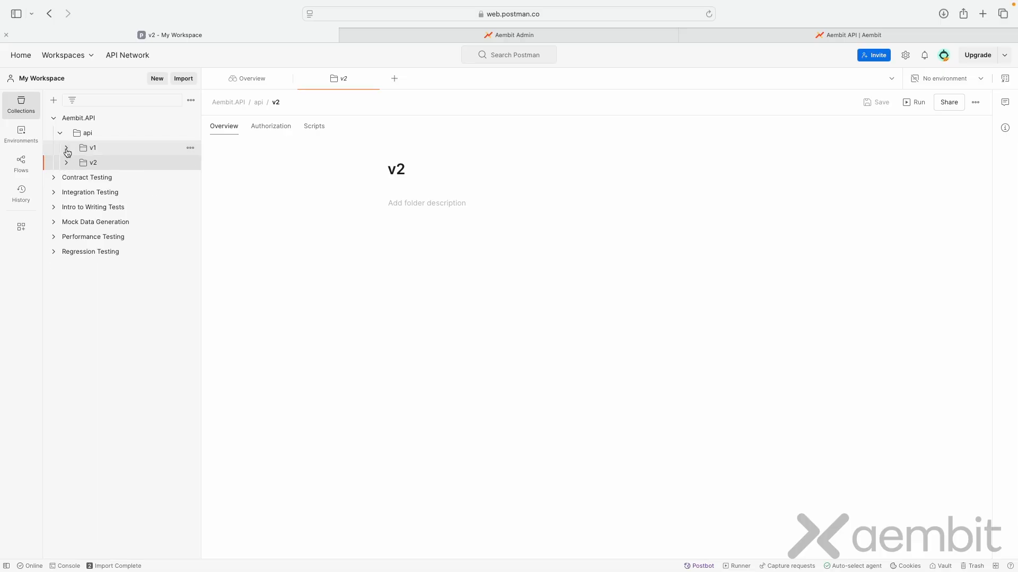
pyautogui.click(67, 148)
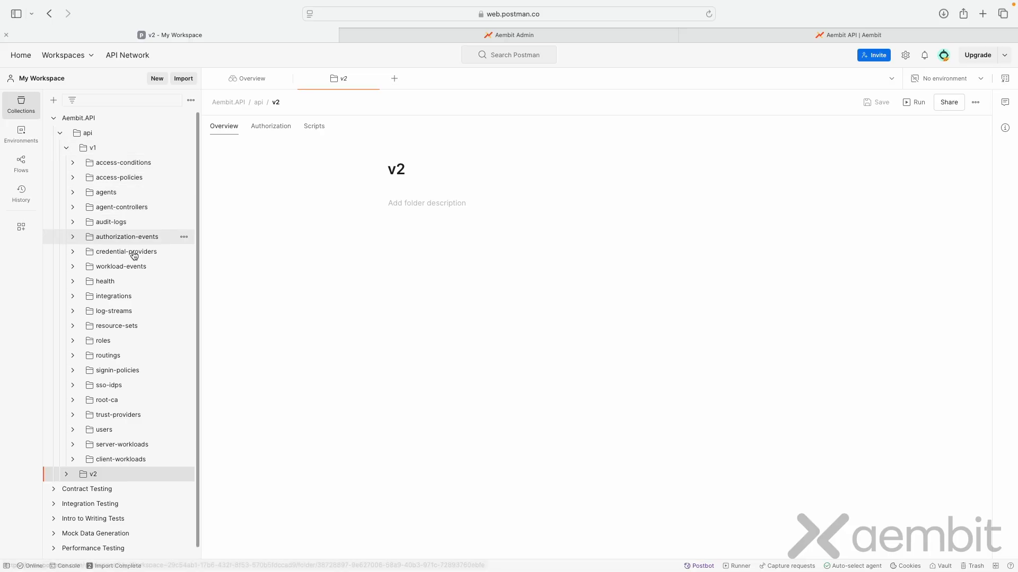
# Step: Try to send the Aembit Cloud API Health request from the v1 health folder
pyautogui.click(124, 282)
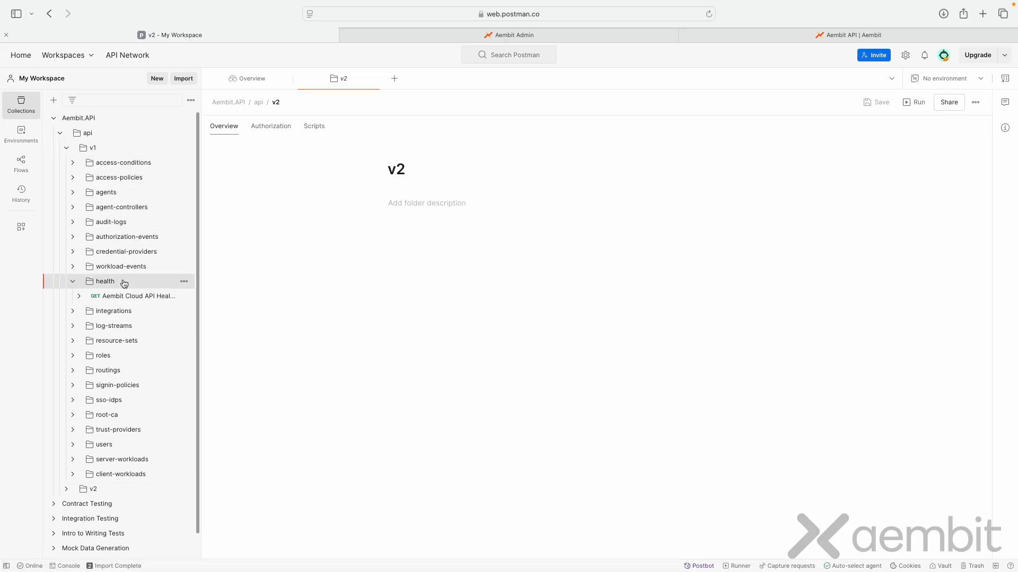
pyautogui.click(145, 300)
pyautogui.click(948, 131)
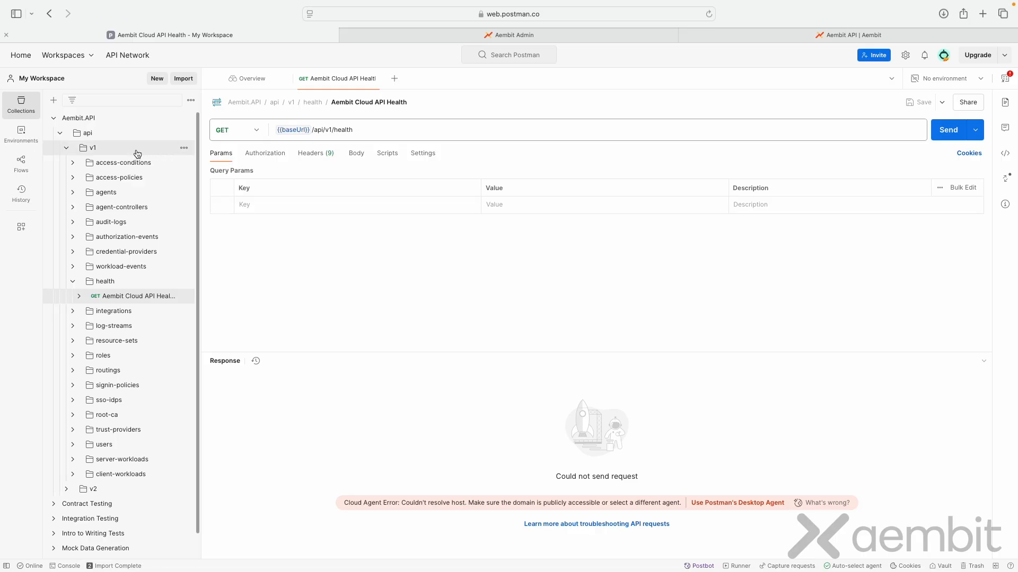
# Step: Show the Aembit.API collection's variables and copy the tenant ID from the Aembit Admin page's web address
pyautogui.click(101, 118)
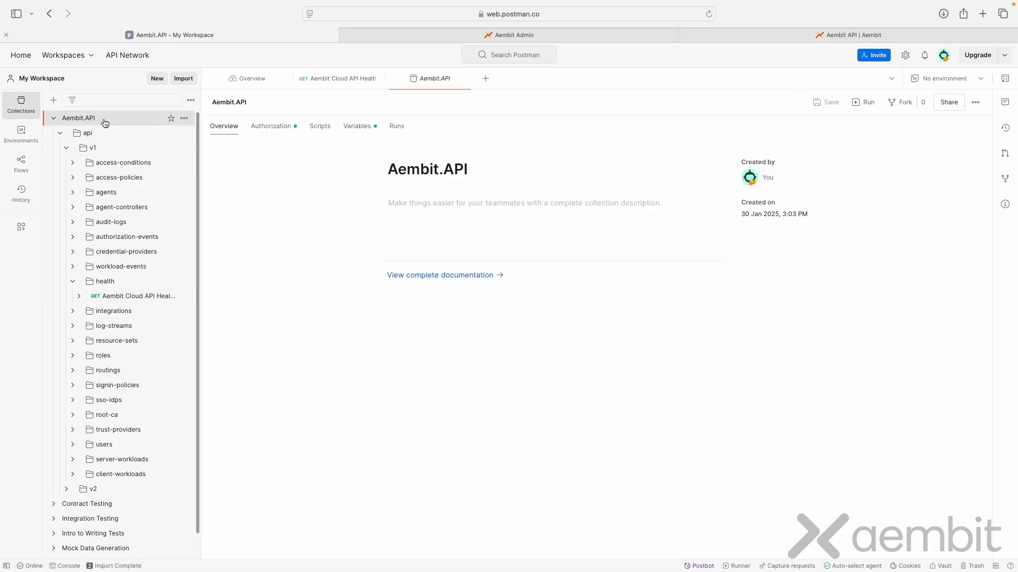
pyautogui.click(354, 132)
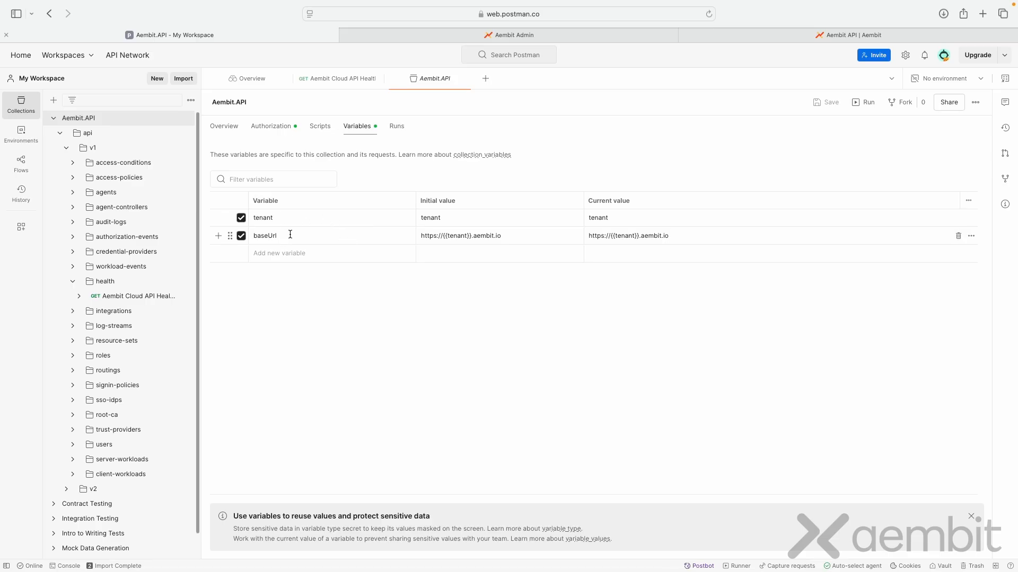
pyautogui.click(545, 35)
pyautogui.click(508, 14)
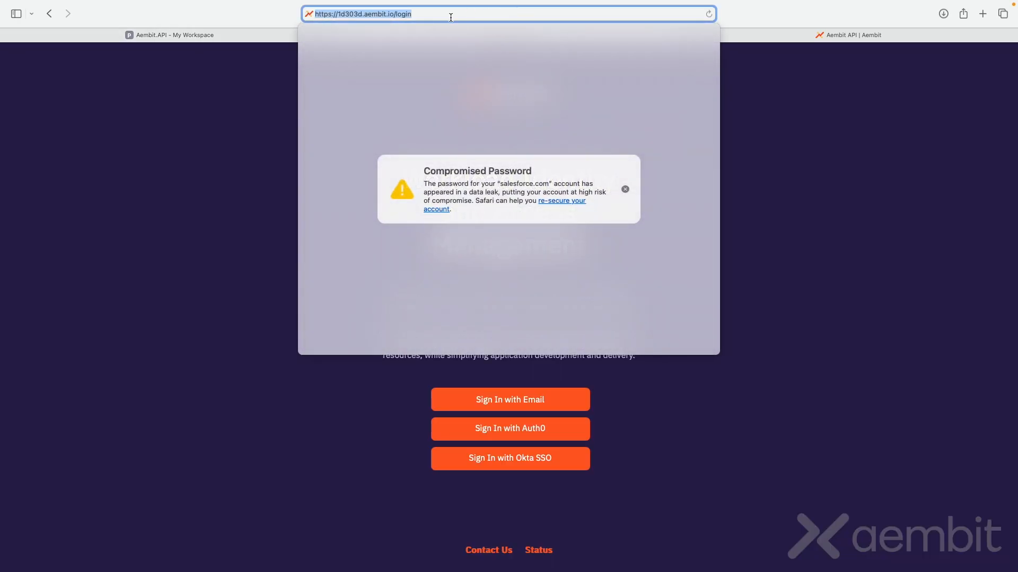
pyautogui.moveTo(363, 15); pyautogui.dragTo(336, 14)
pyautogui.press('super+c')
pyautogui.click(788, 15)
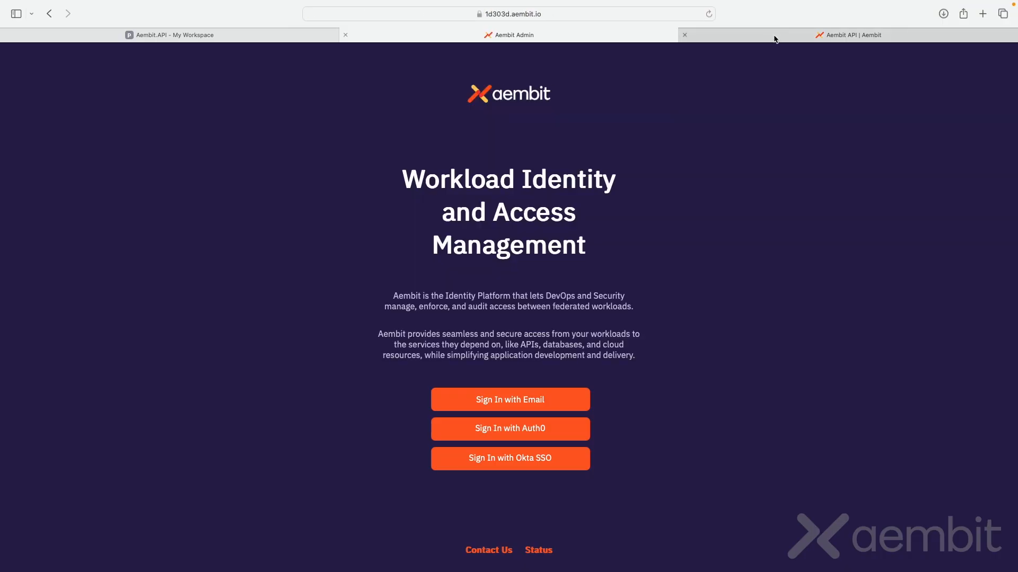
# Step: Set the current value of the collection's tenant variable in Postman to the copied tenant ID
pyautogui.click(778, 35)
pyautogui.click(268, 32)
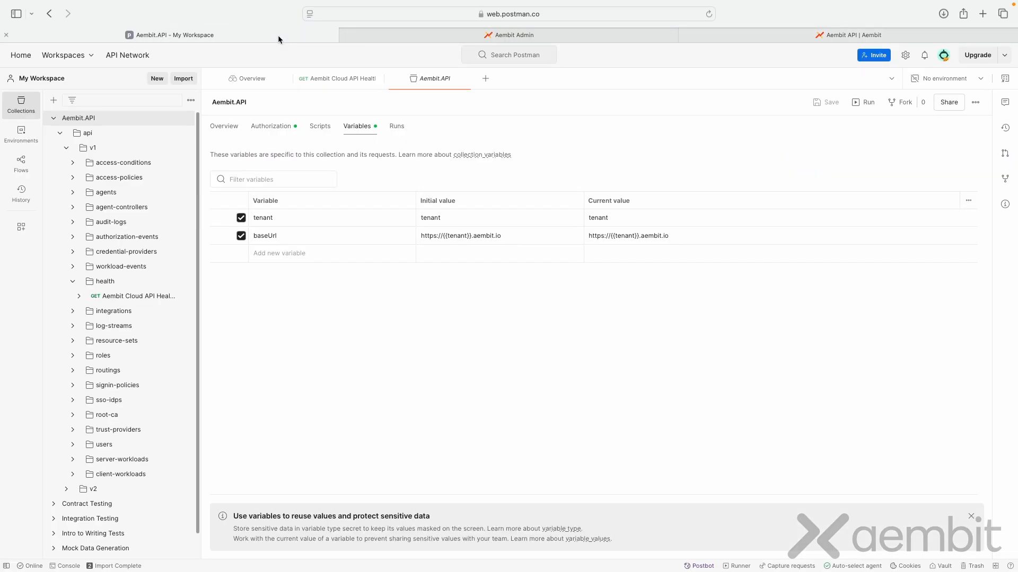
pyautogui.click(642, 218)
pyautogui.press('super+a')
pyautogui.press('super+v')
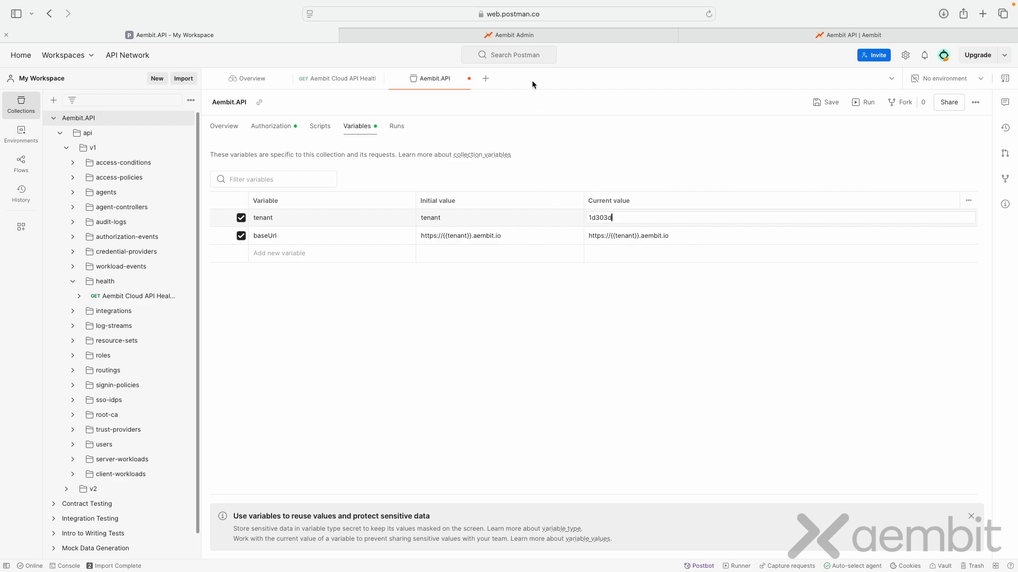
# Step: Switch to Aembit Admin and sign in by email, filling in the saved account e-mail and password
pyautogui.click(843, 35)
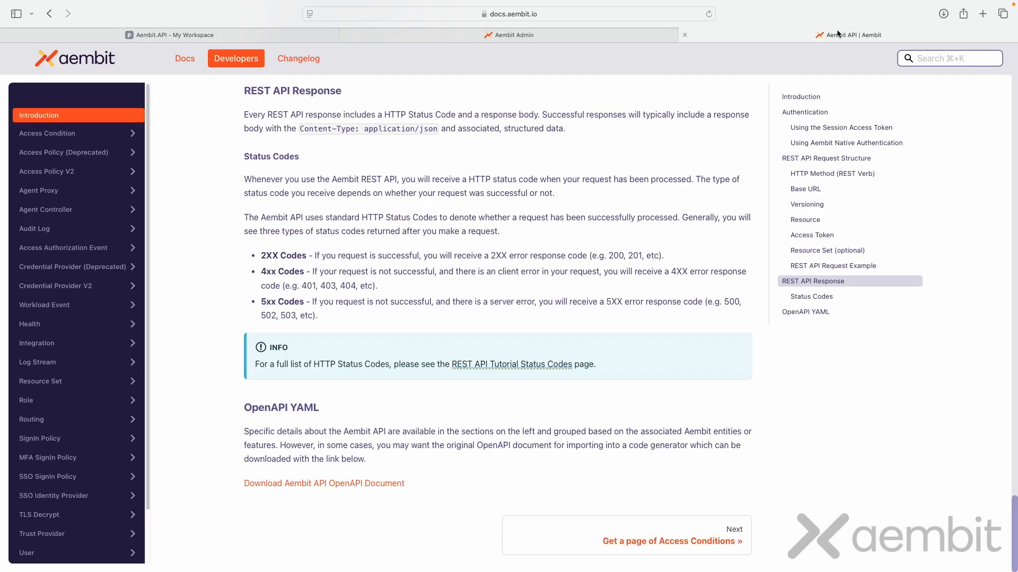
pyautogui.click(471, 35)
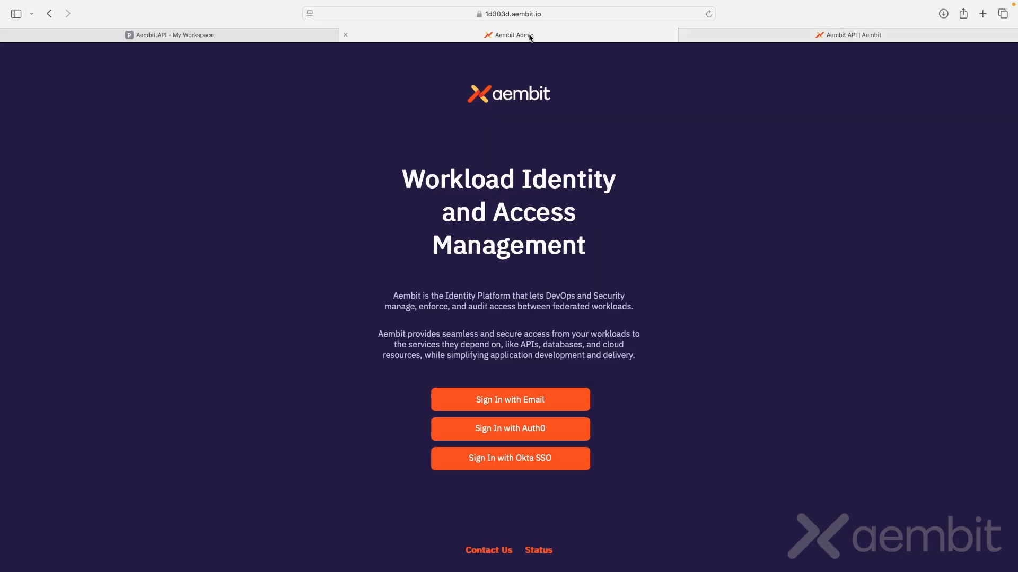
pyautogui.click(545, 399)
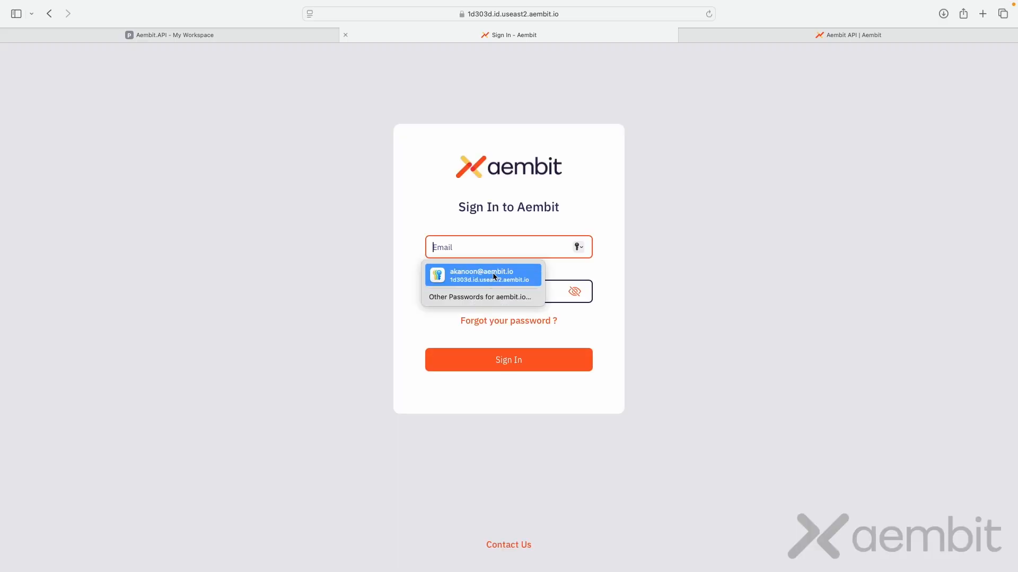
pyautogui.click(496, 276)
pyautogui.click(515, 360)
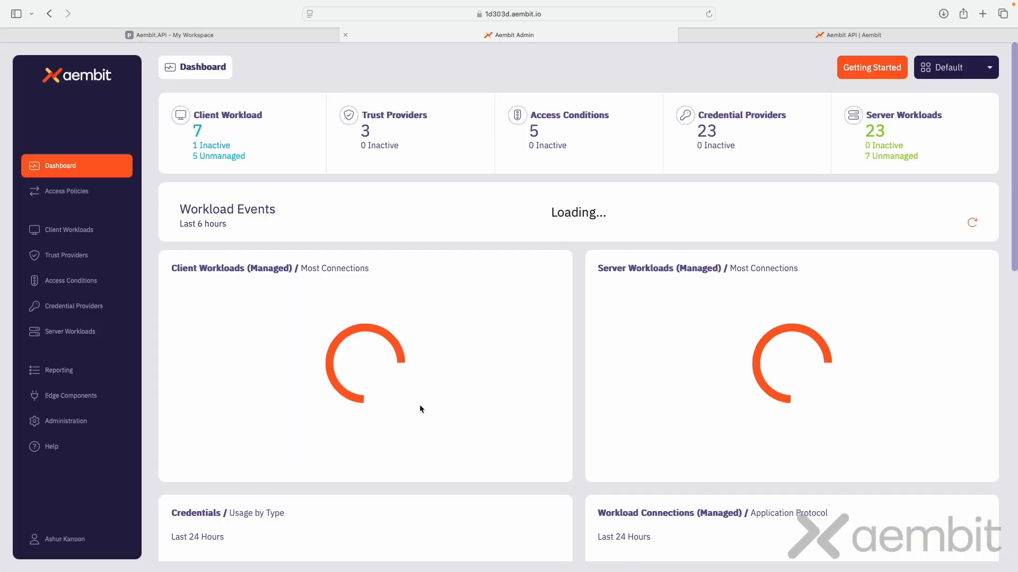
# Step: Open the signed-in account's user profile and copy the API Base Url
pyautogui.click(106, 539)
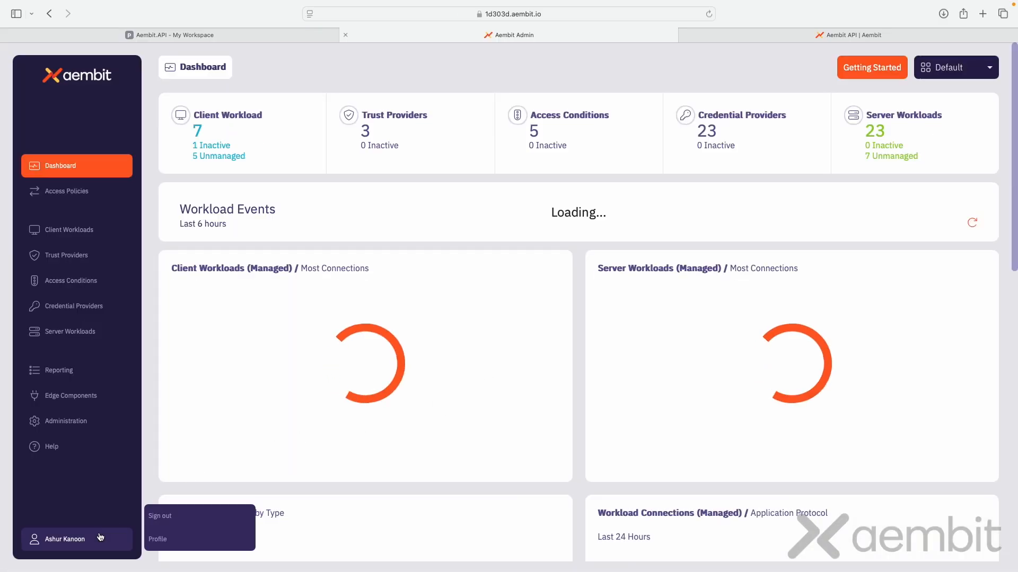
pyautogui.click(178, 543)
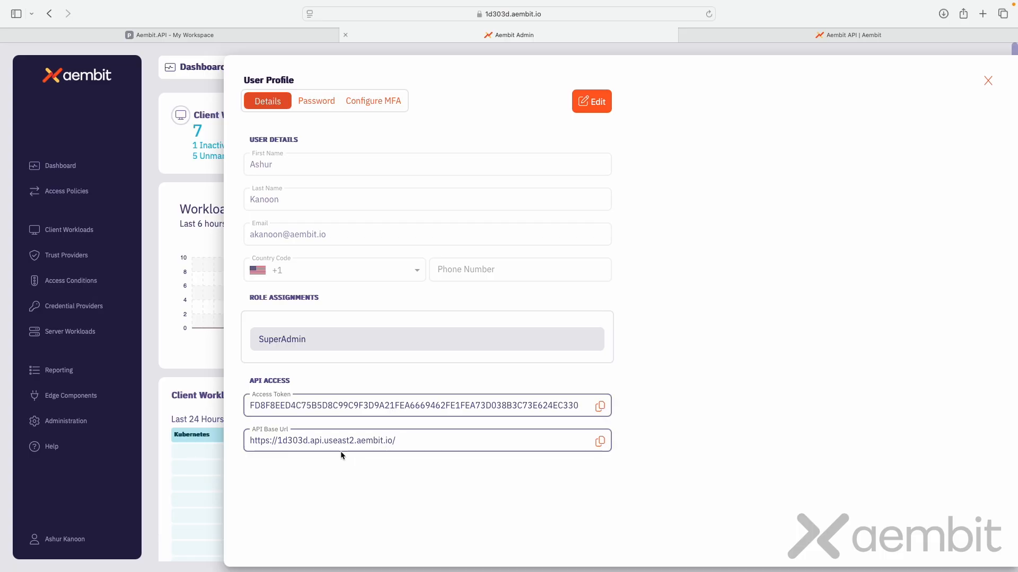
pyautogui.click(601, 442)
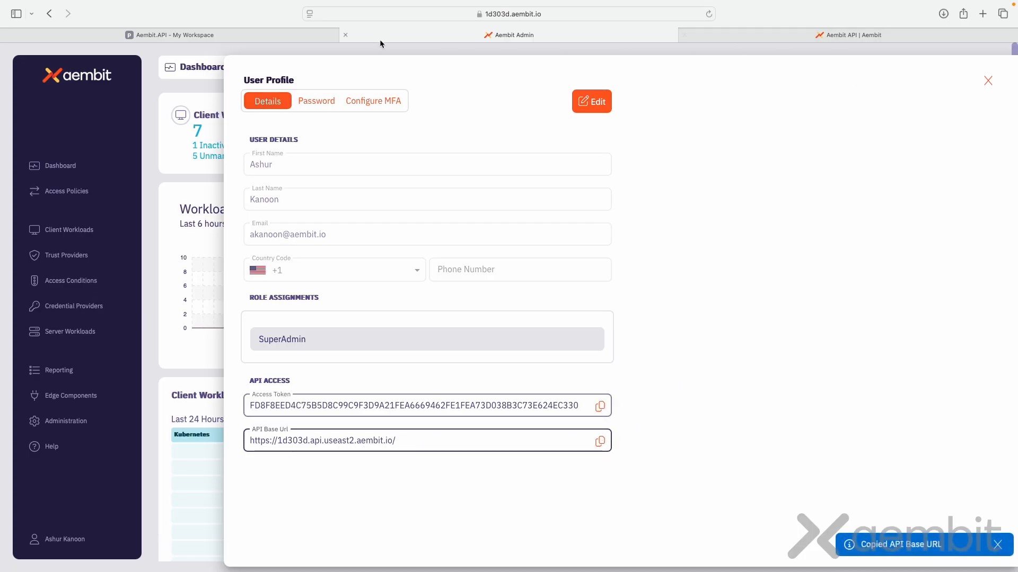
# Step: In Postman, replace the baseUrl variable's current value with the copied API base URL, without its trailing slash, and save the collection
pyautogui.click(287, 33)
pyautogui.click(683, 236)
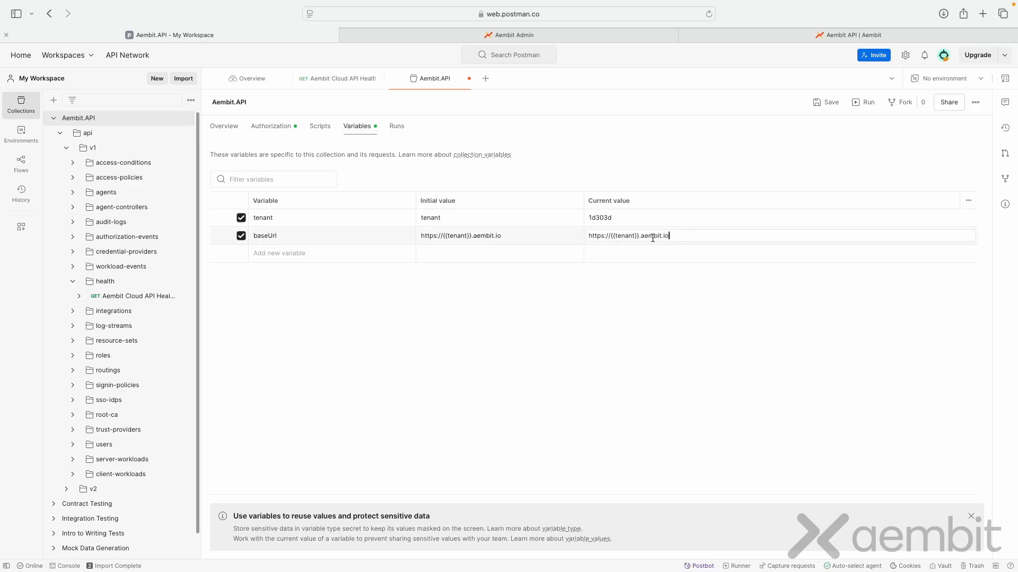
pyautogui.moveTo(678, 236); pyautogui.dragTo(564, 236)
pyautogui.press('super+v')
pyautogui.click(828, 102)
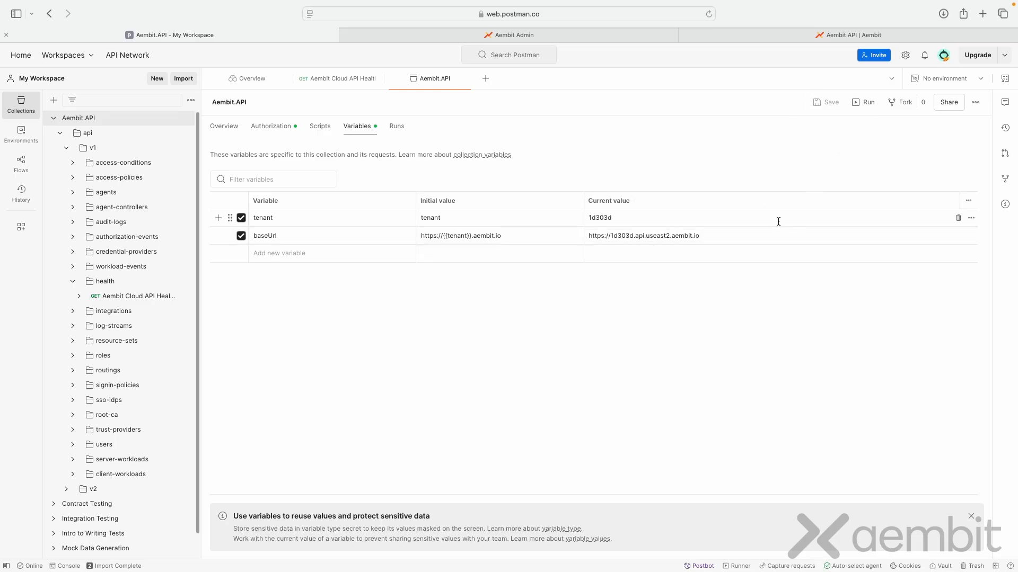
# Step: Reopen the Aembit Cloud API Health request and send it with the updated variables
pyautogui.click(135, 298)
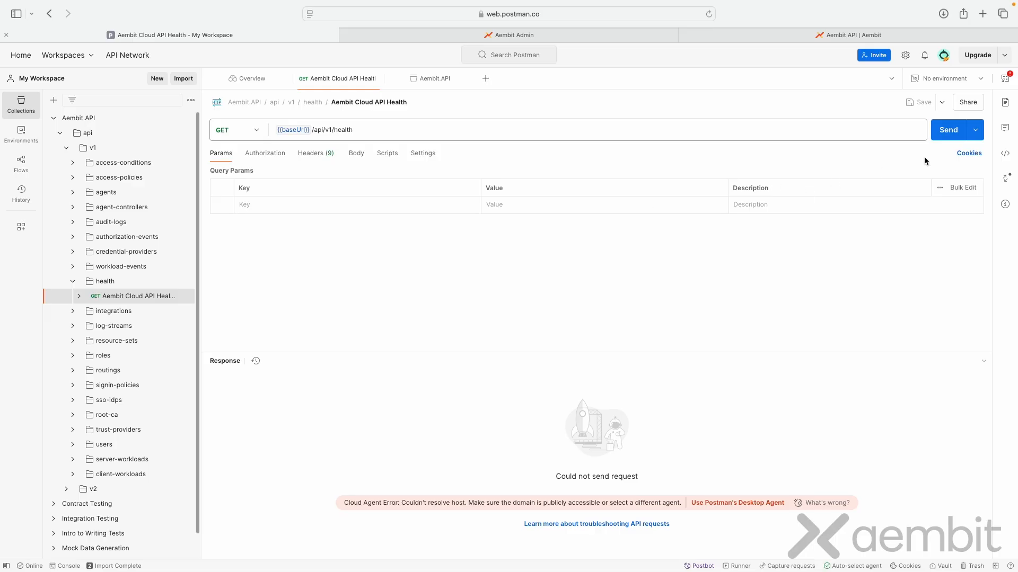
pyautogui.click(948, 131)
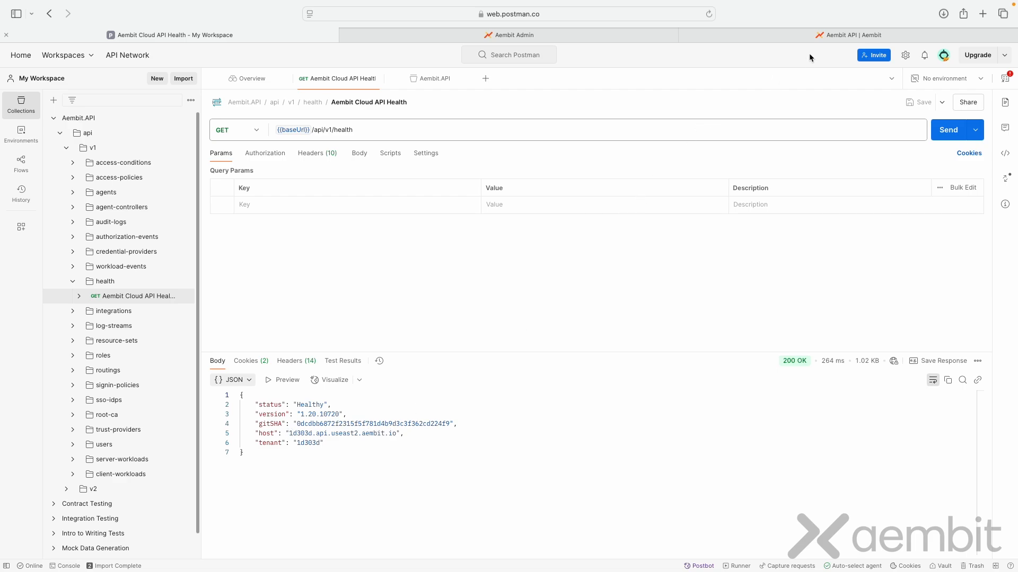
# Step: Copy the API access token from the Aembit user profile and return to Postman
pyautogui.click(577, 37)
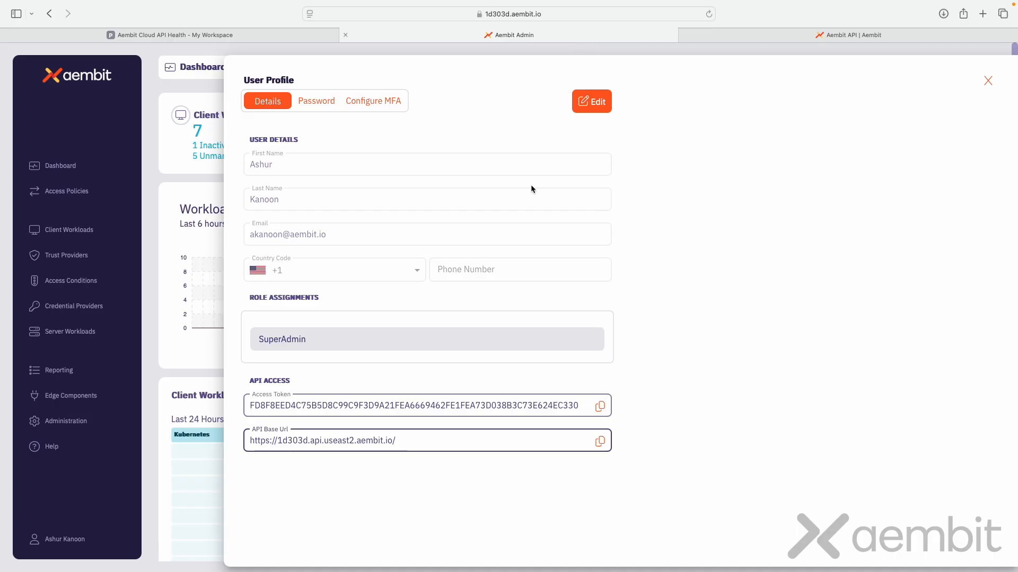
pyautogui.click(600, 408)
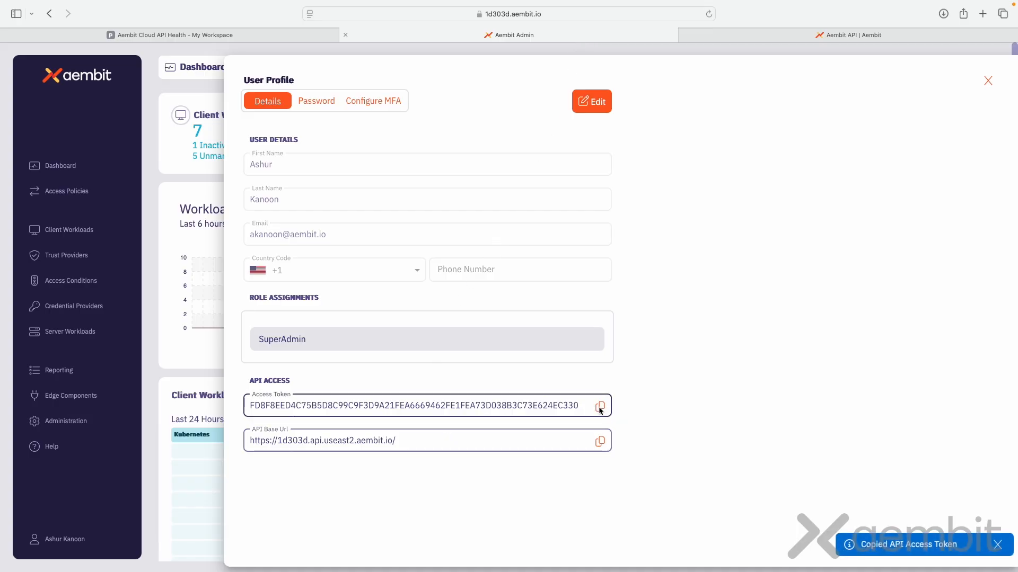
pyautogui.click(294, 34)
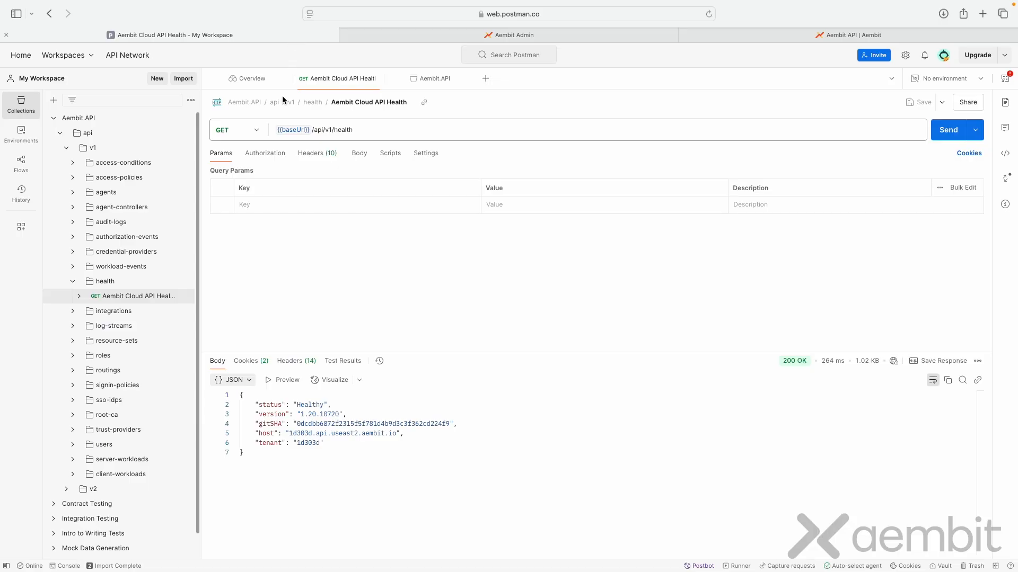
# Step: Paste the copied API access token as the Aembit.API collection's Bearer Token authorization and save the collection
pyautogui.click(103, 113)
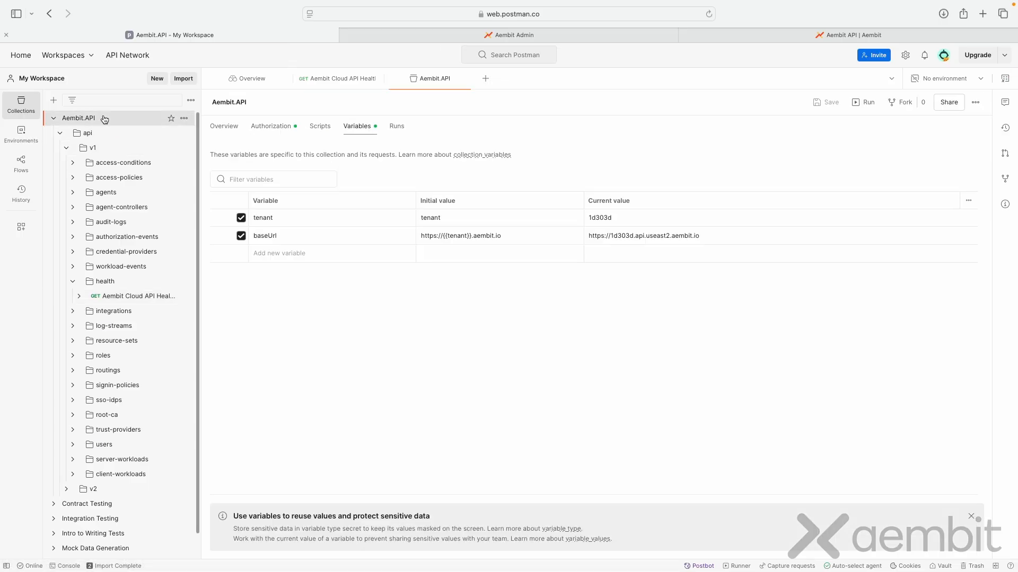
pyautogui.click(273, 126)
pyautogui.tripleClick(426, 309)
pyautogui.press('super+v')
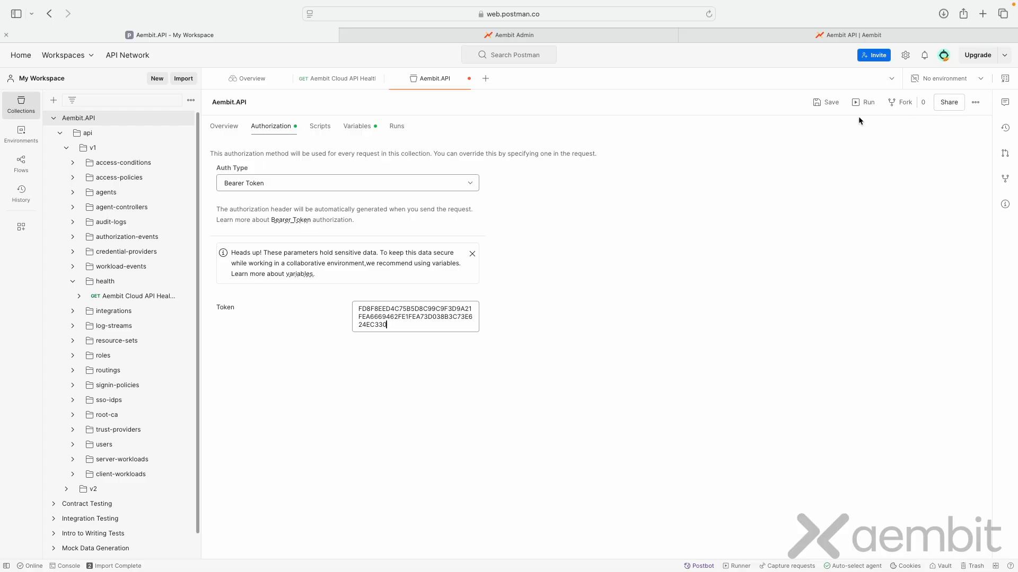
pyautogui.click(825, 102)
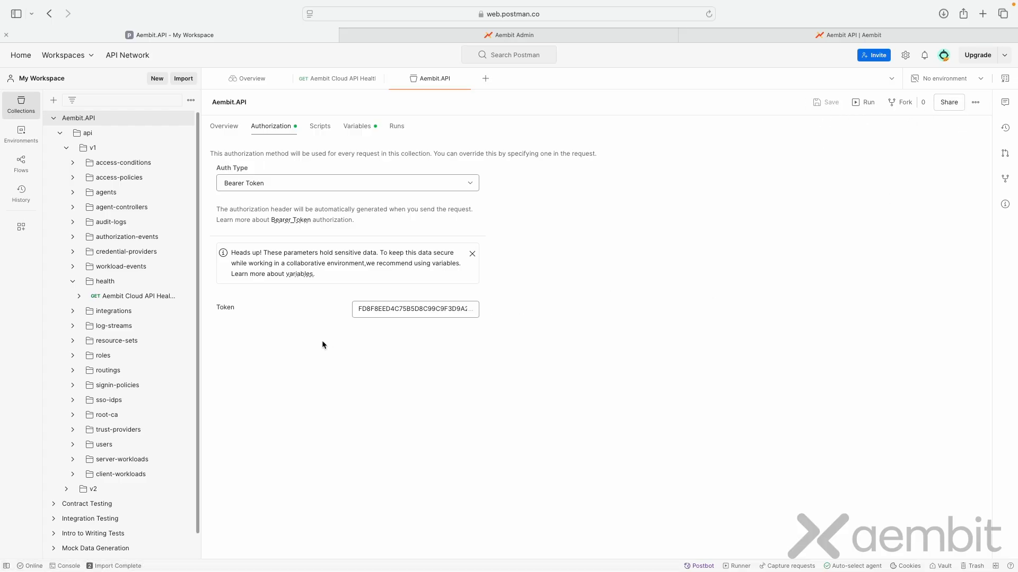
# Step: Reopen the Aembit Cloud API Health request and send it with the bearer token authorization
pyautogui.click(146, 295)
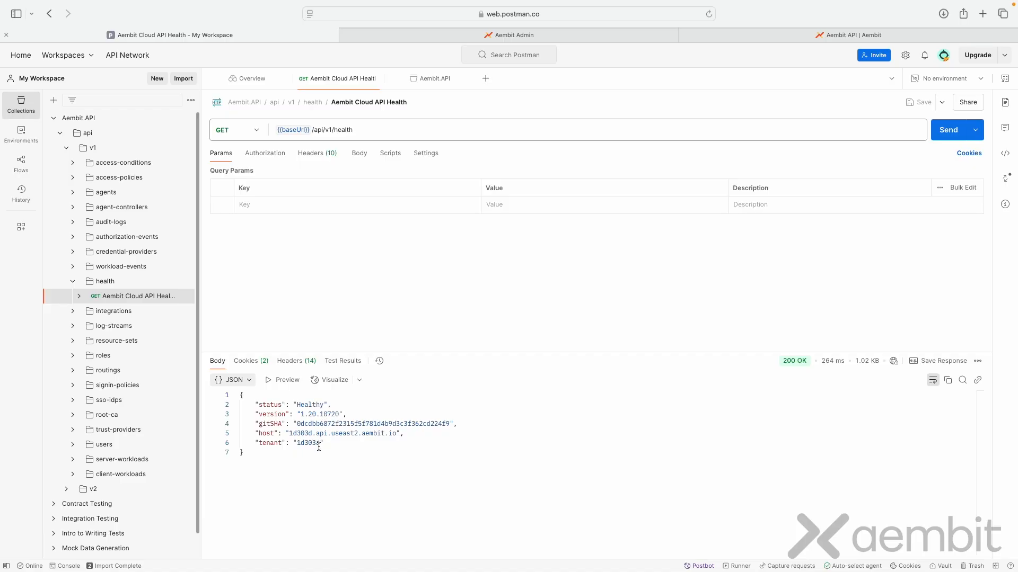
pyautogui.click(952, 132)
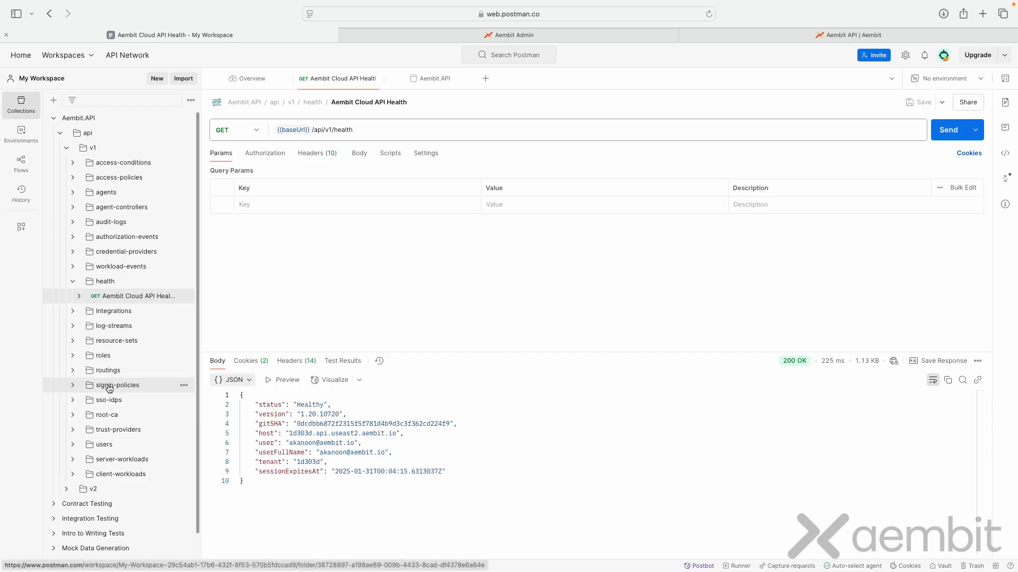
# Step: Open the Get a page of Log Streams request in the log-streams folder, send it, and highlight recordsTotal in the response
pyautogui.click(114, 327)
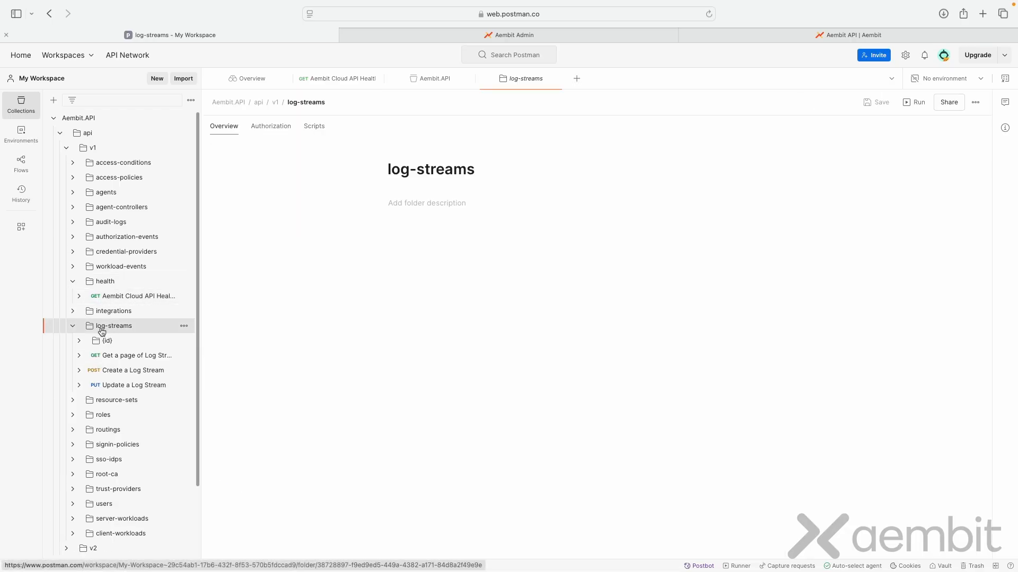
pyautogui.click(146, 360)
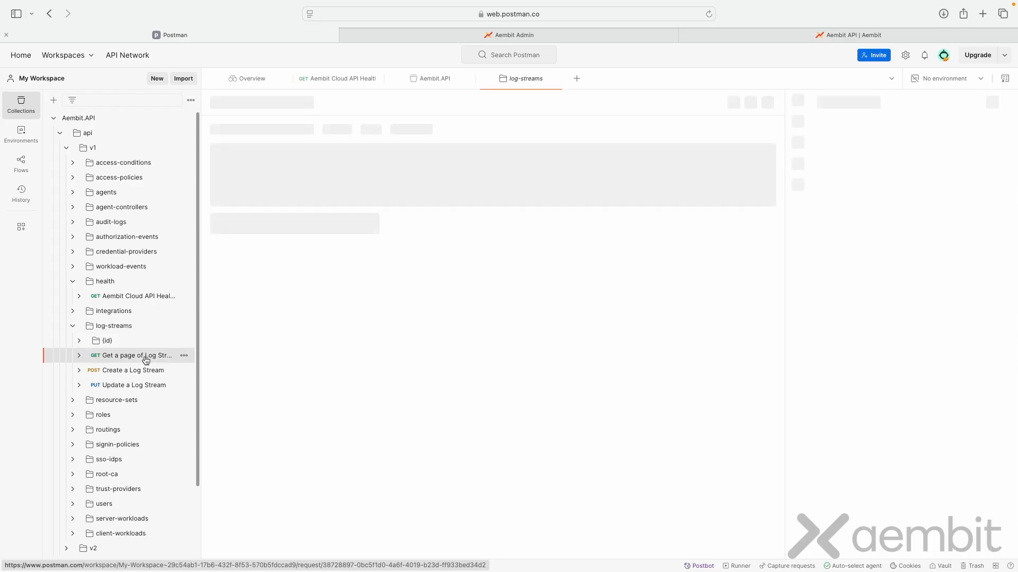
pyautogui.click(950, 136)
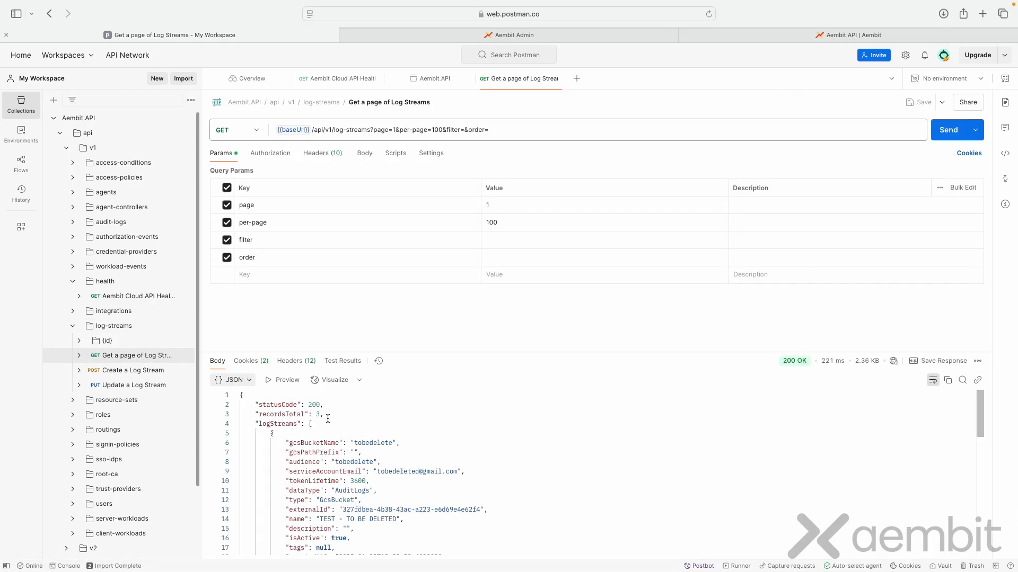
pyautogui.moveTo(324, 414); pyautogui.dragTo(262, 415)
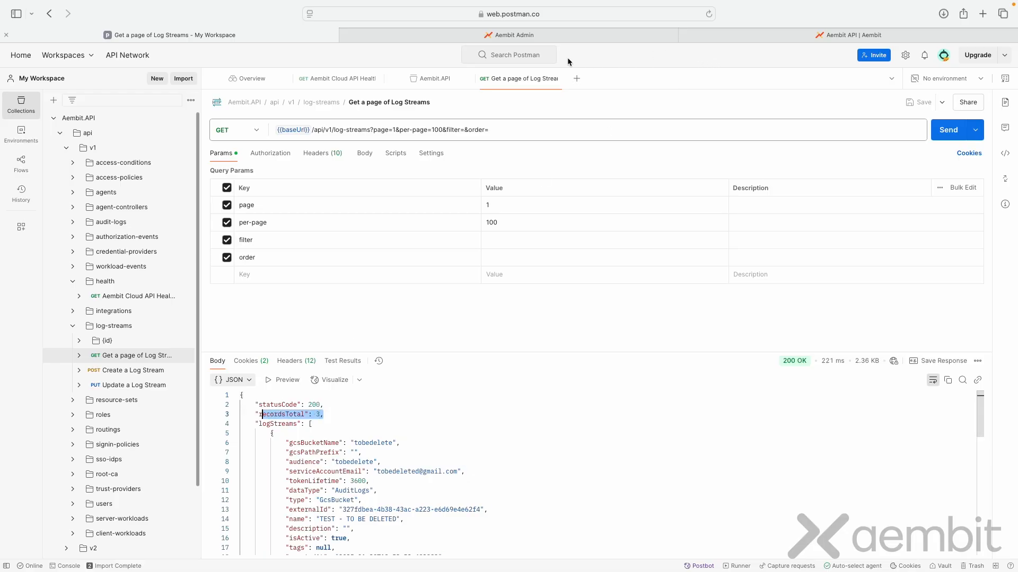
# Step: Switch to Aembit Admin, close the user profile, and view the Log Streams list under Administration
pyautogui.click(547, 34)
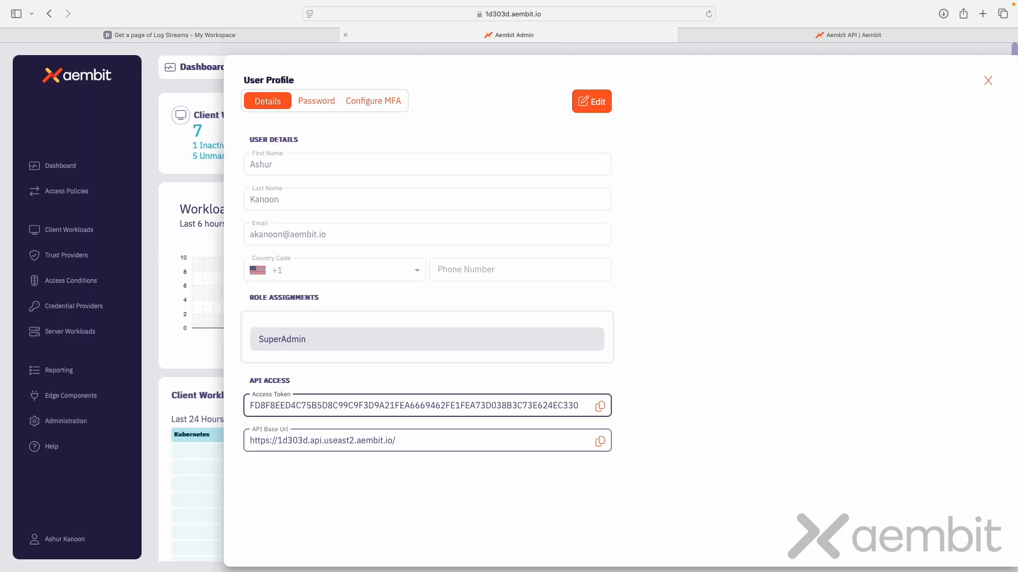
pyautogui.click(988, 80)
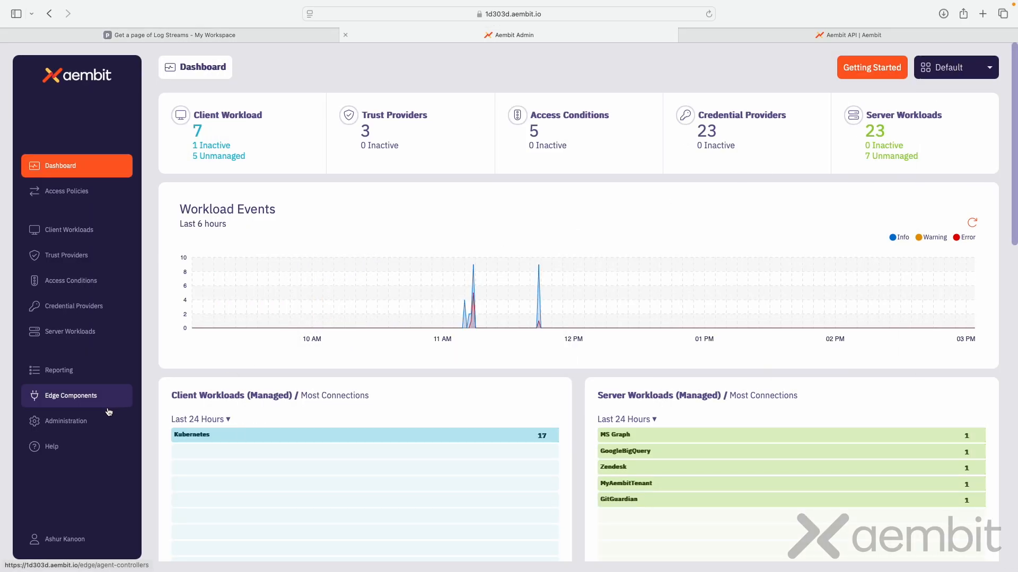
pyautogui.click(86, 422)
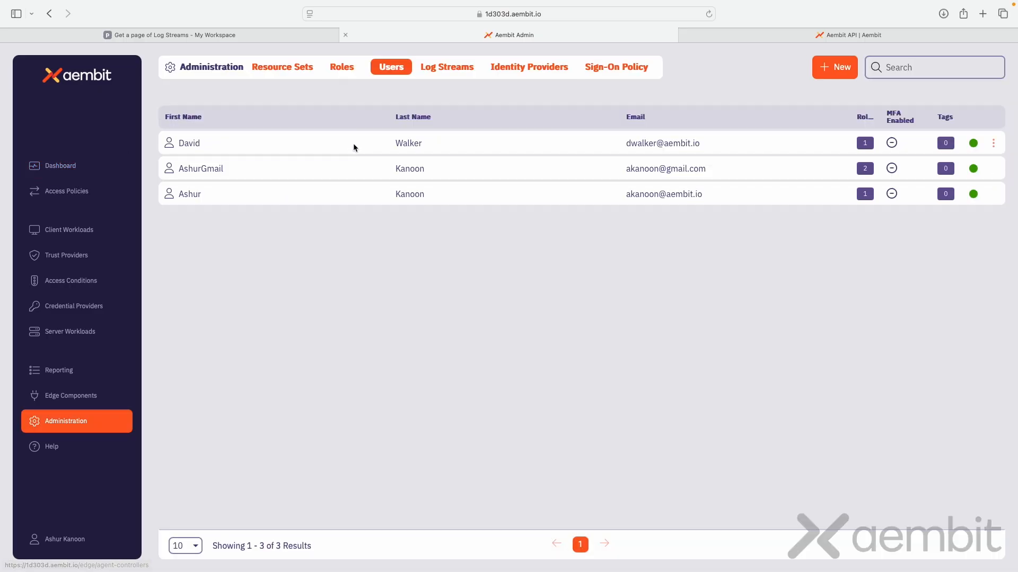
pyautogui.click(430, 73)
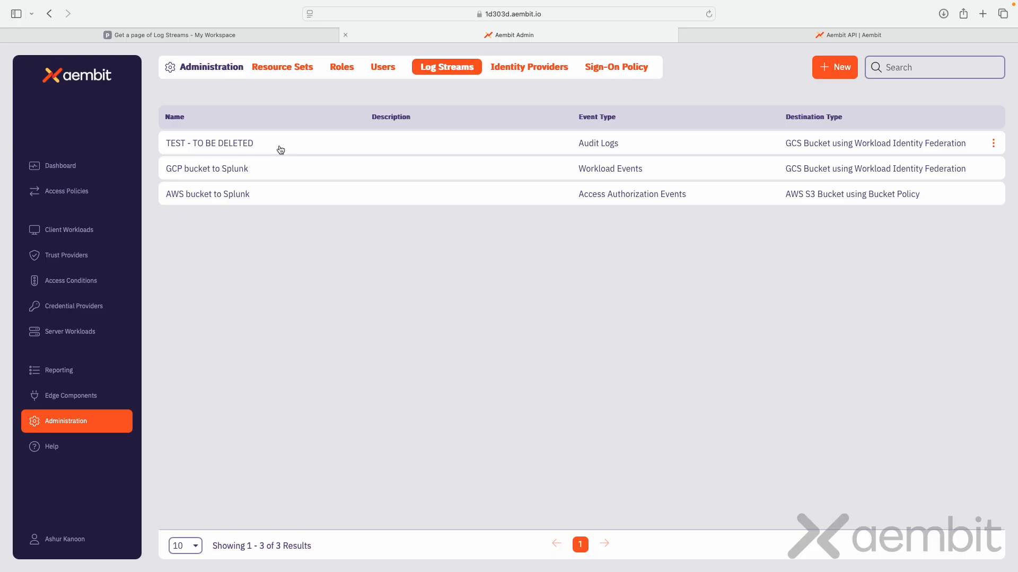
# Step: Return to Postman and examine each log stream's details in the response body
pyautogui.click(848, 34)
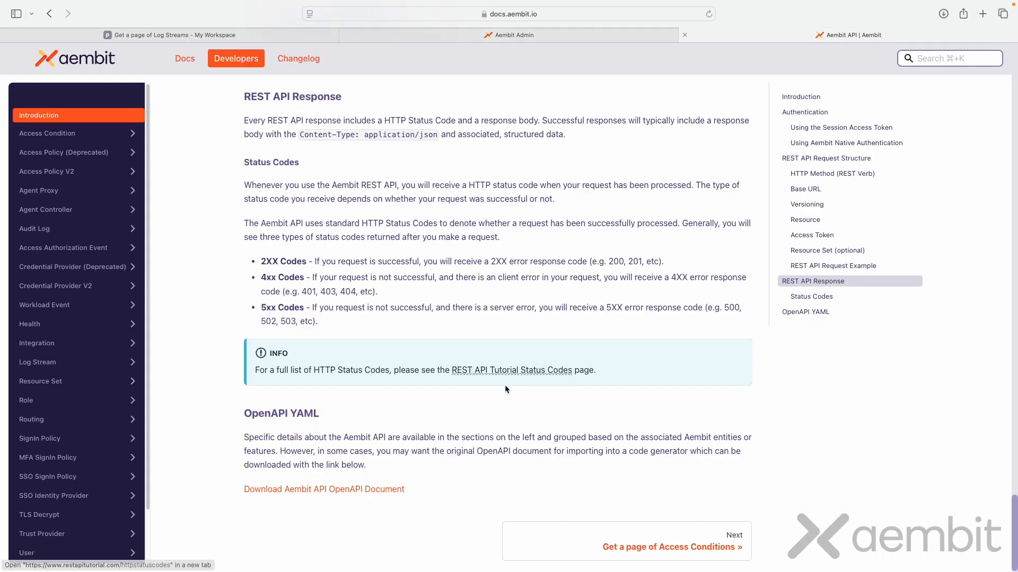
pyautogui.click(266, 36)
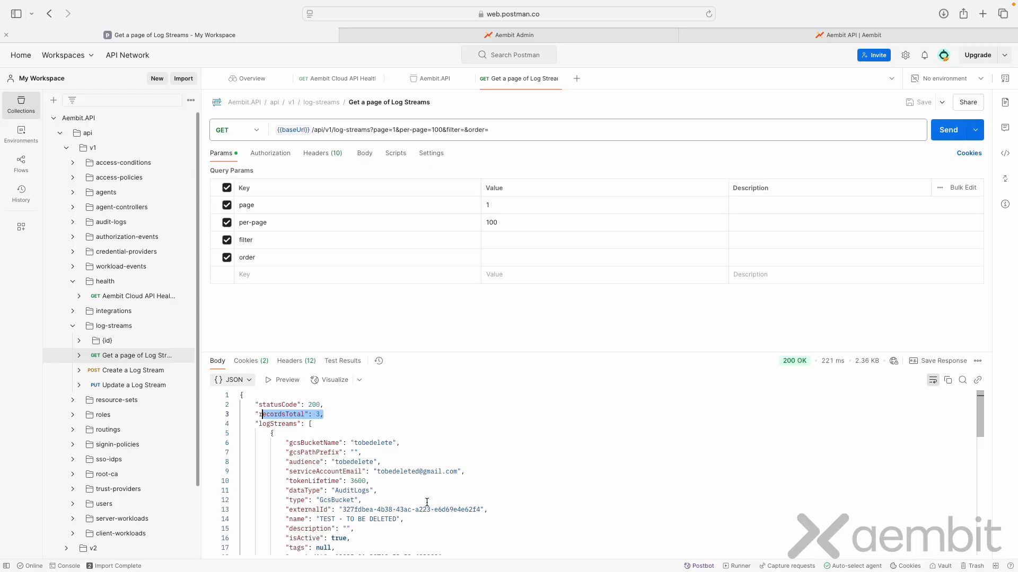
pyautogui.scroll(-5, 428, 503)
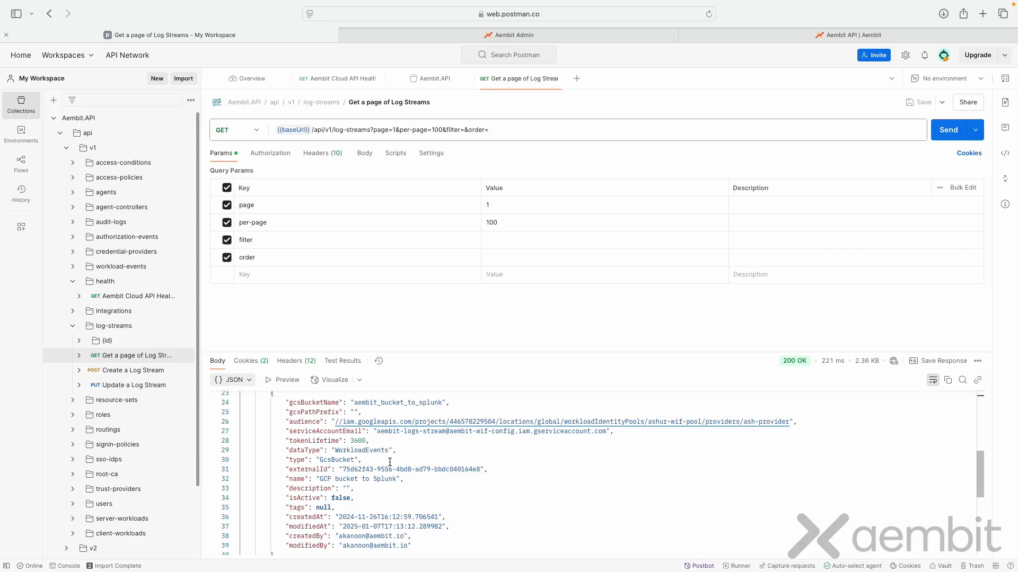
pyautogui.scroll(-5, 424, 480)
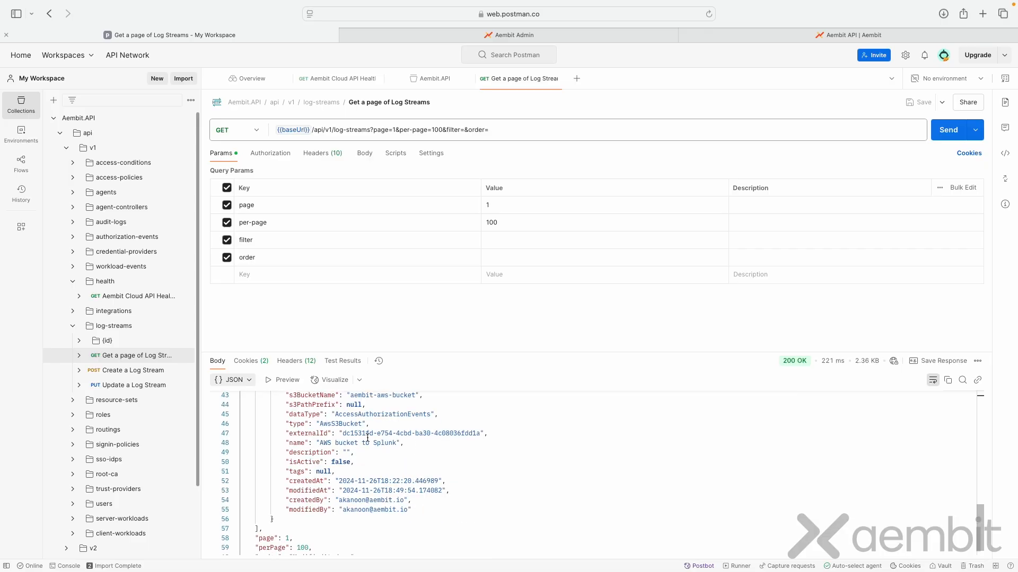
# Step: Find the Delete a Log Stream request and copy the externalId of TEST - TO BE DELETED from the log streams response
pyautogui.click(79, 340)
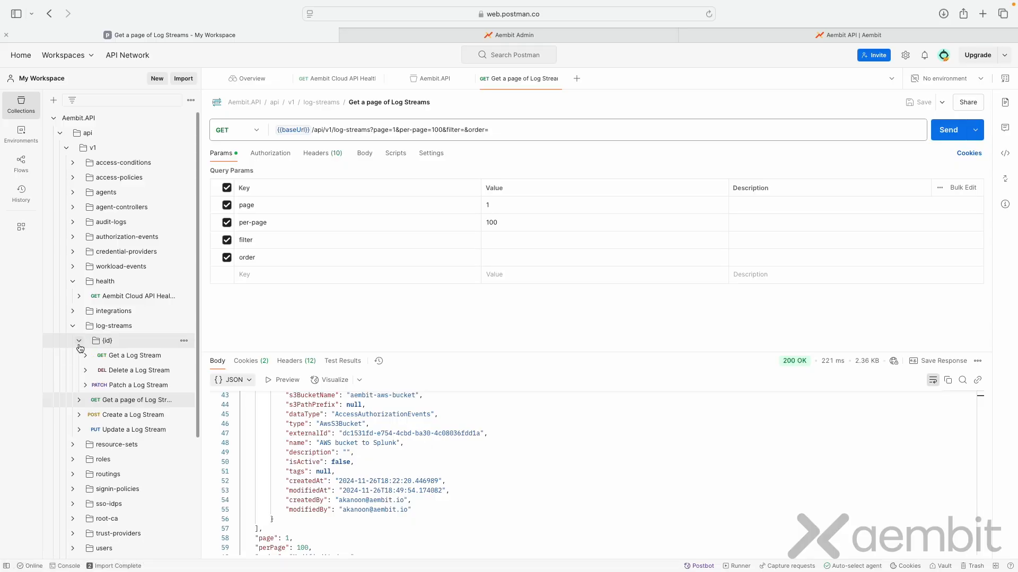
pyautogui.click(140, 371)
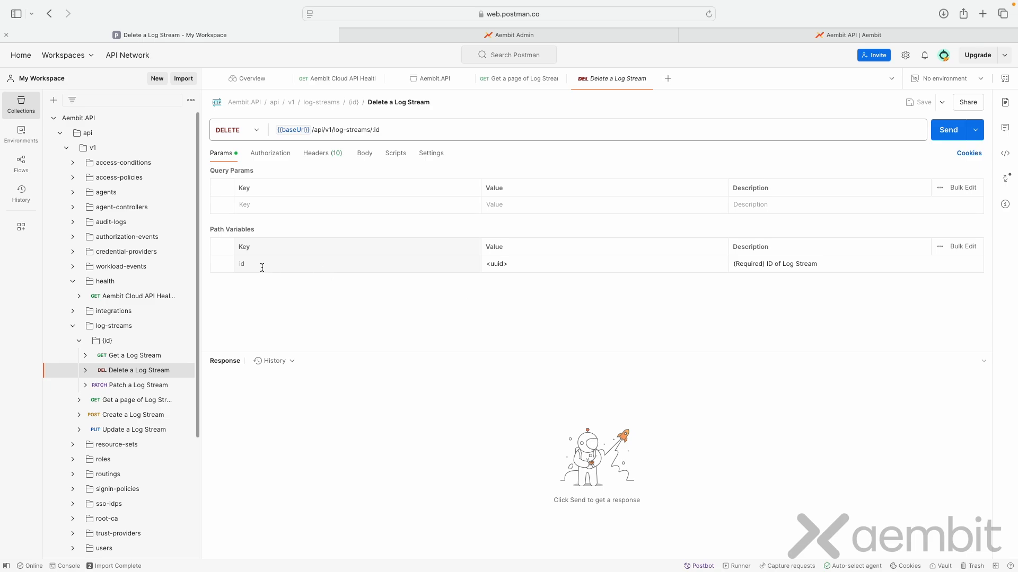
pyautogui.click(154, 402)
pyautogui.scroll(10, 401, 429)
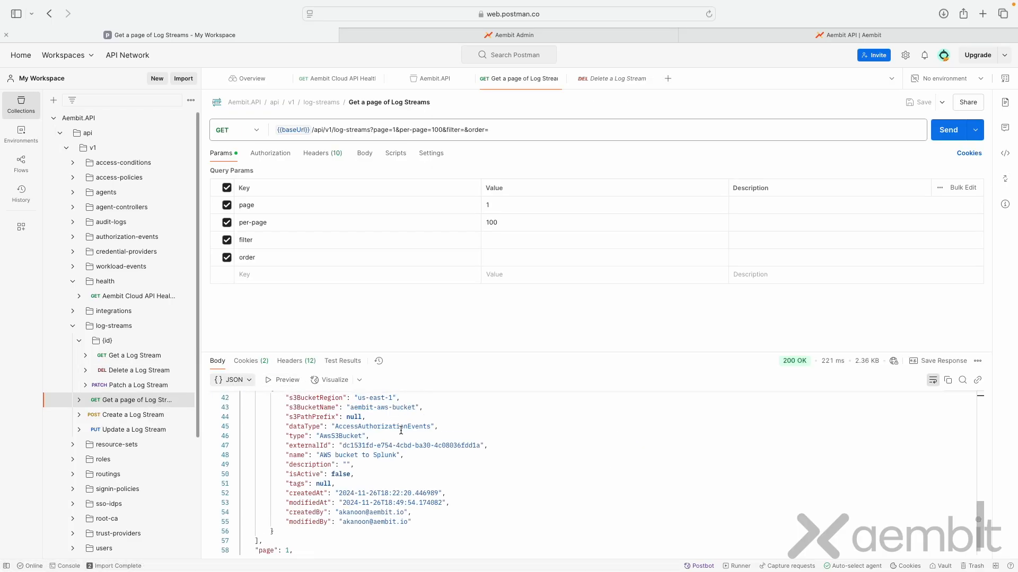
pyautogui.scroll(-1, 398, 445)
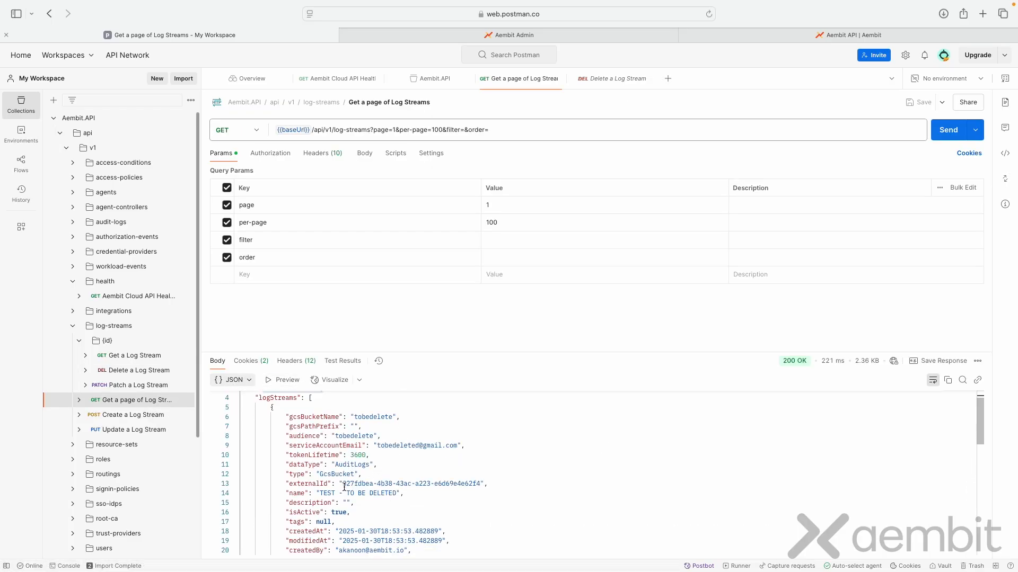
pyautogui.moveTo(343, 484); pyautogui.dragTo(480, 484)
pyautogui.press('super+c')
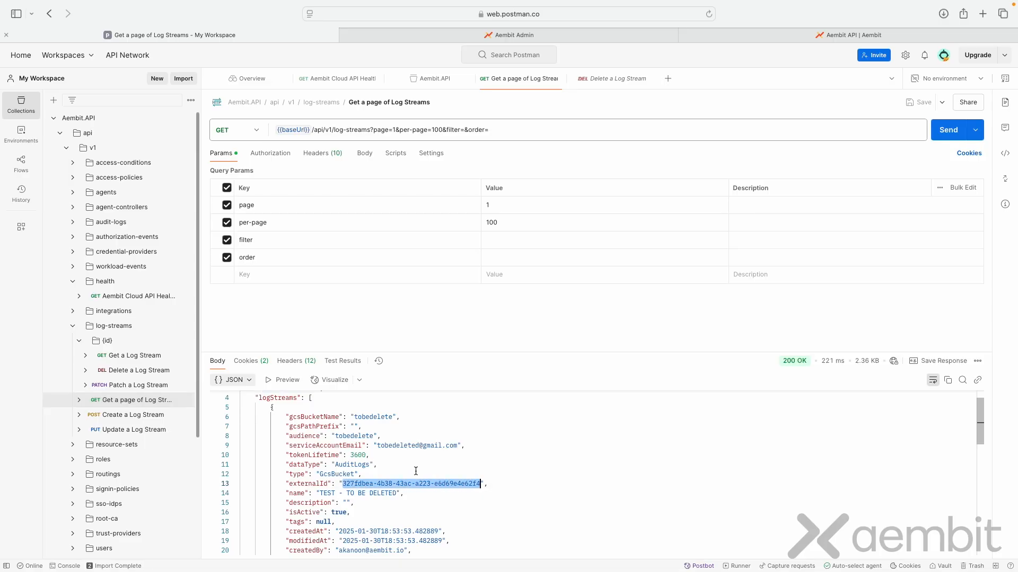
# Step: Set the Delete a Log Stream request's id path variable to the copied externalId, save the request, and send it
pyautogui.click(140, 371)
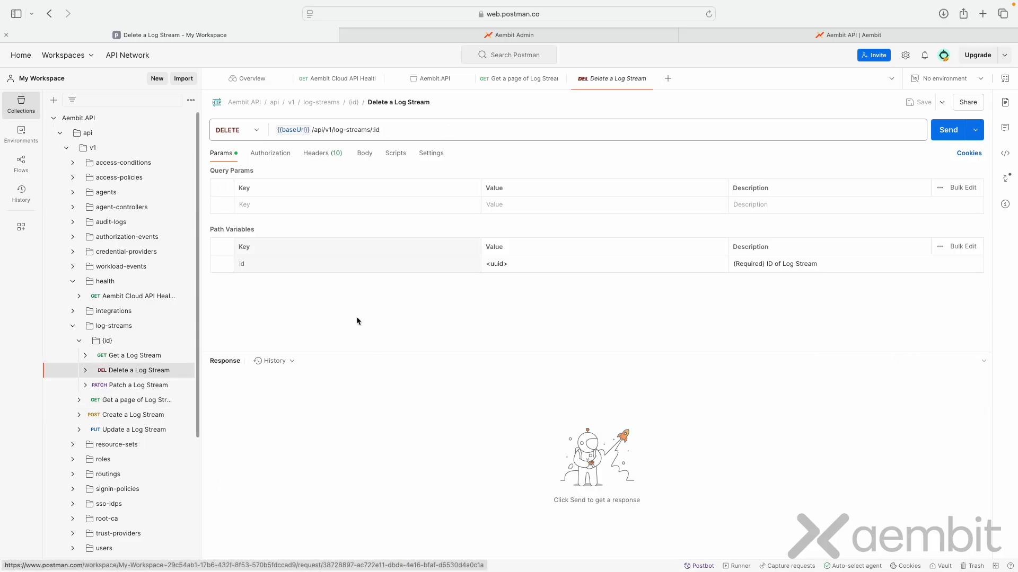
pyautogui.tripleClick(591, 264)
pyautogui.press('super+v')
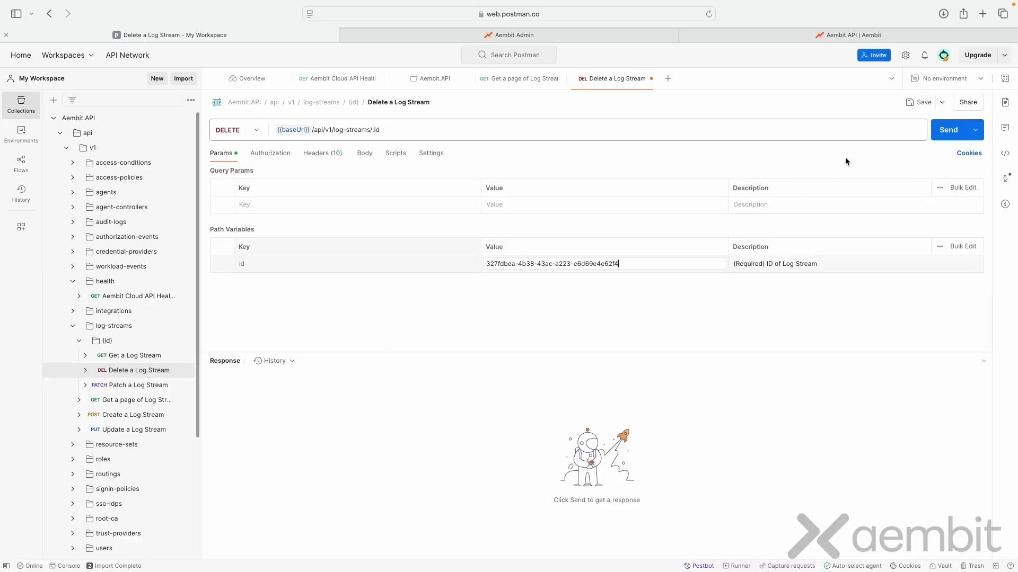
pyautogui.click(920, 104)
pyautogui.click(948, 137)
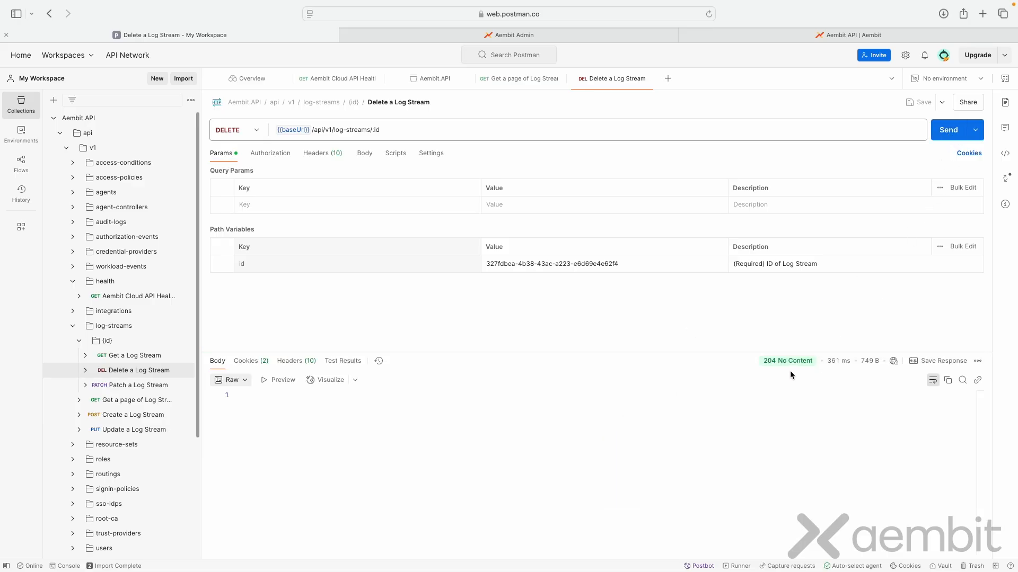
# Step: In Aembit Admin, reload the Log Streams page and inspect the user agent in the audit log entry for the TEST - TO BE DELETED deletion
pyautogui.click(578, 33)
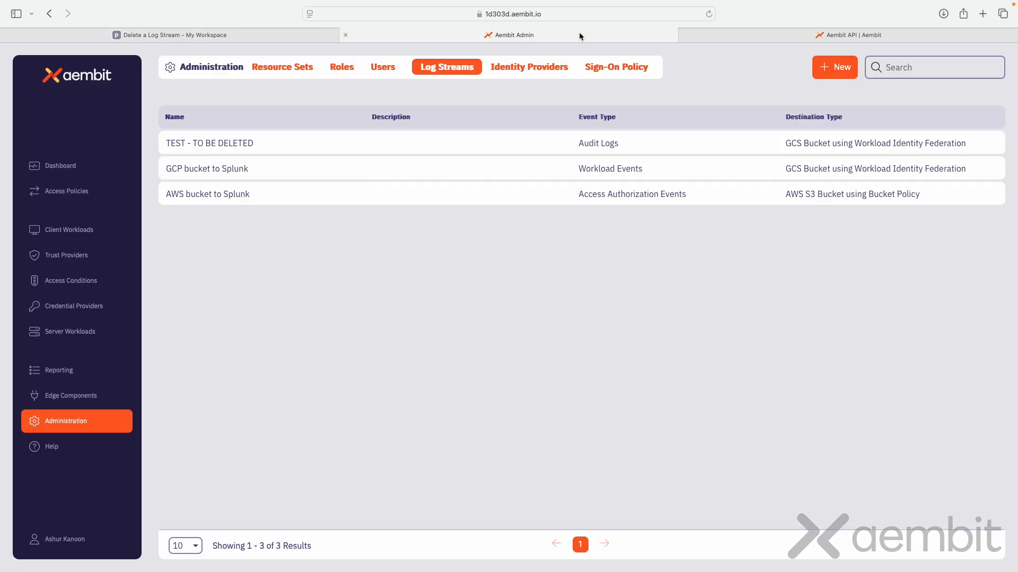
pyautogui.click(709, 14)
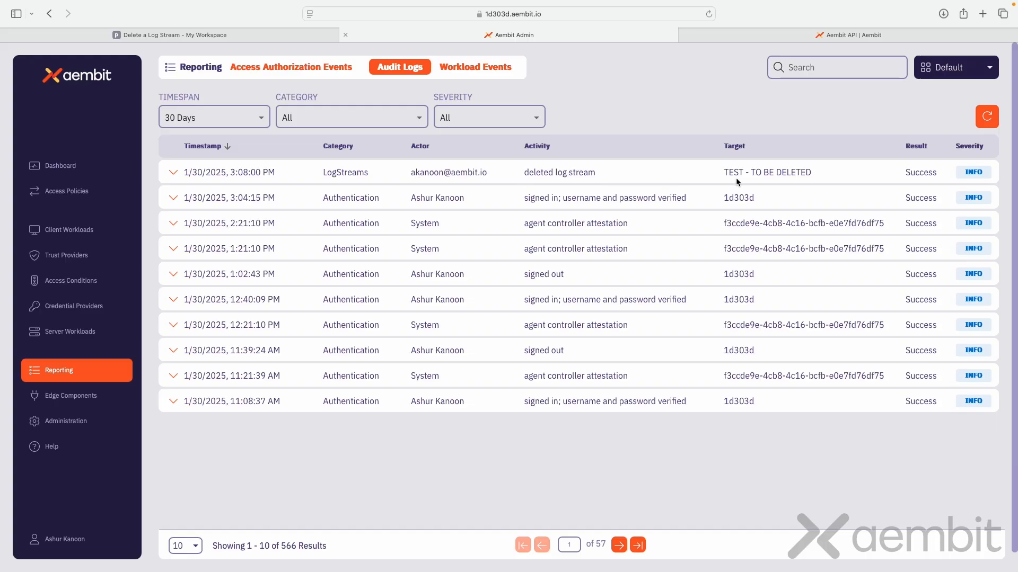
pyautogui.click(173, 172)
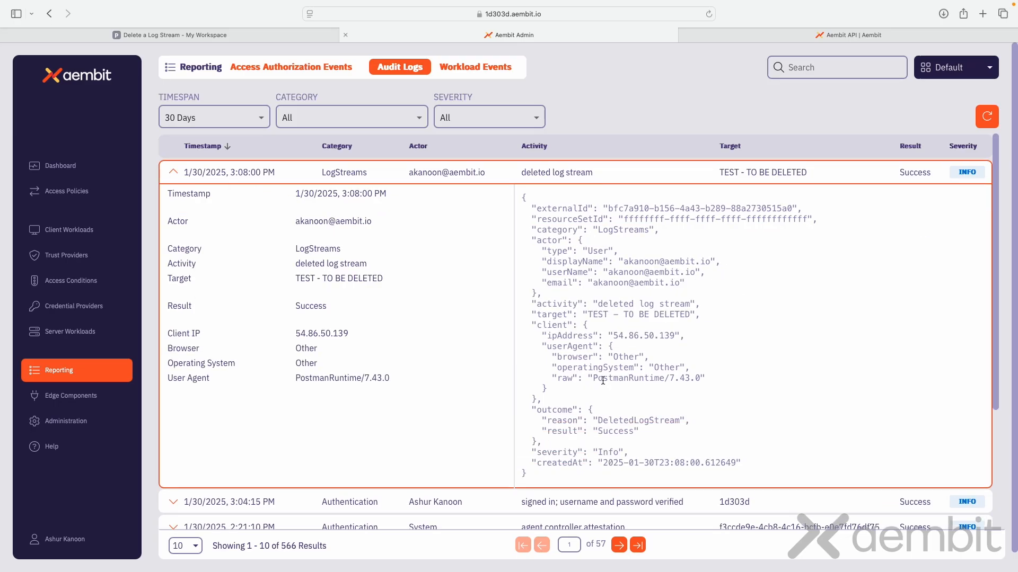
pyautogui.moveTo(598, 379); pyautogui.dragTo(644, 379)
# Step: View the Go and Python code samples for Aembit Cloud API Health in the Aembit API documentation, and return to Postman
pyautogui.click(834, 35)
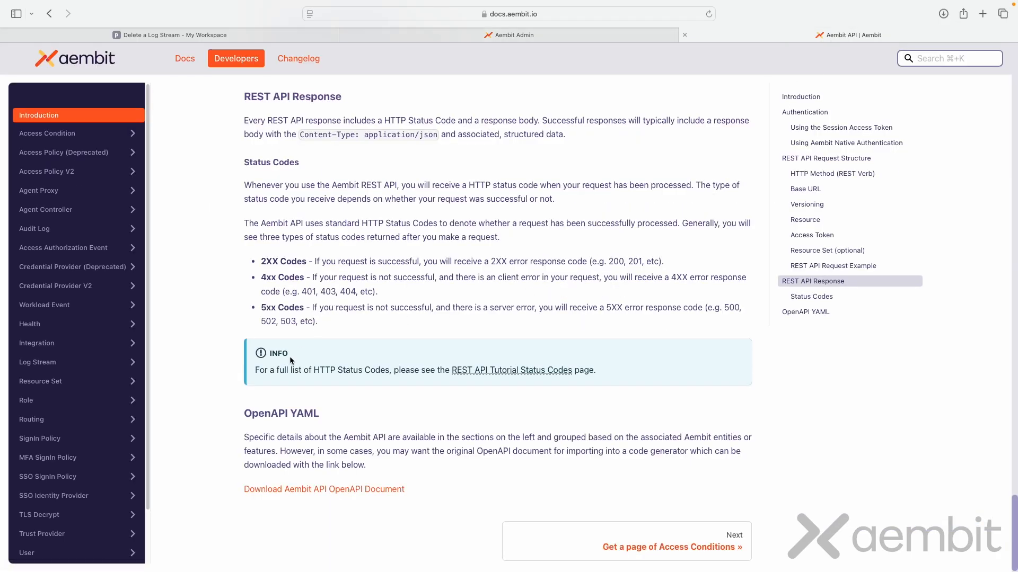
pyautogui.click(65, 326)
pyautogui.click(89, 351)
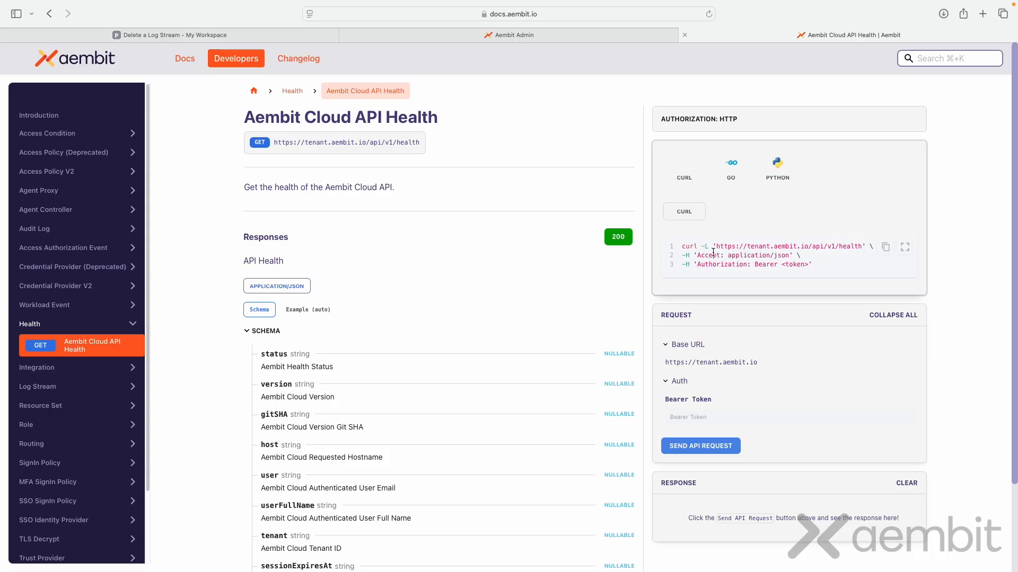
pyautogui.click(733, 174)
pyautogui.click(783, 175)
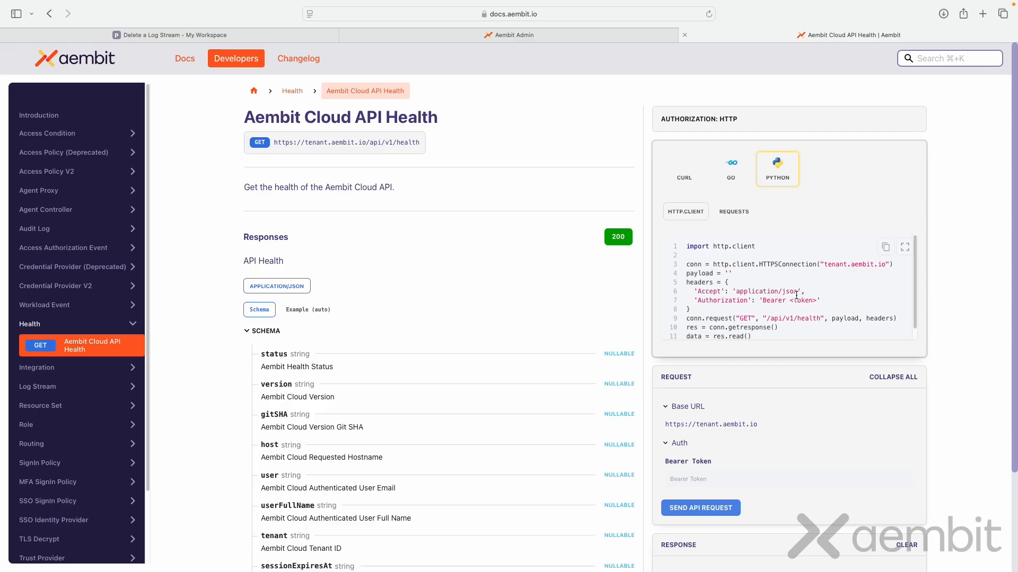
pyautogui.click(185, 35)
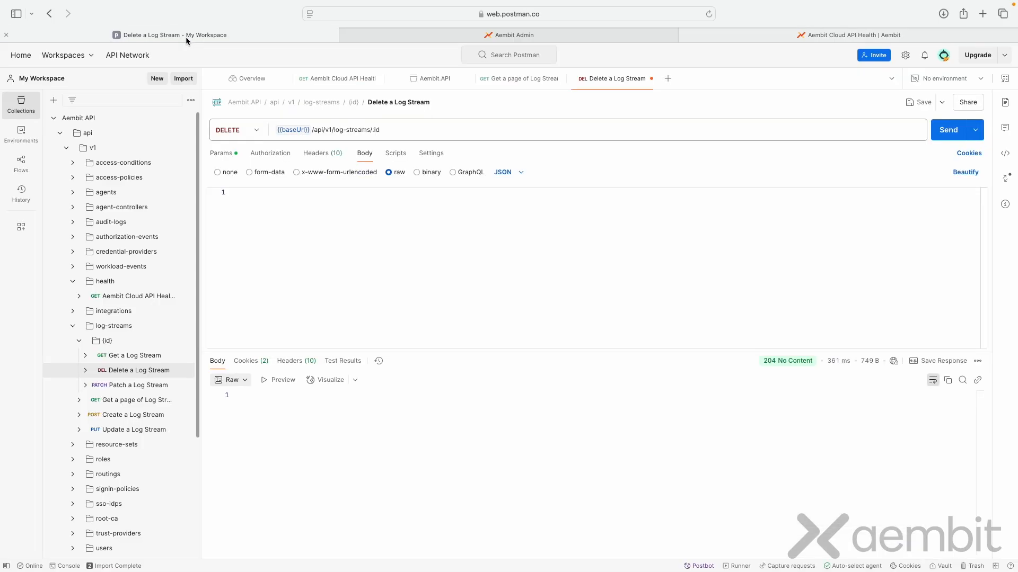